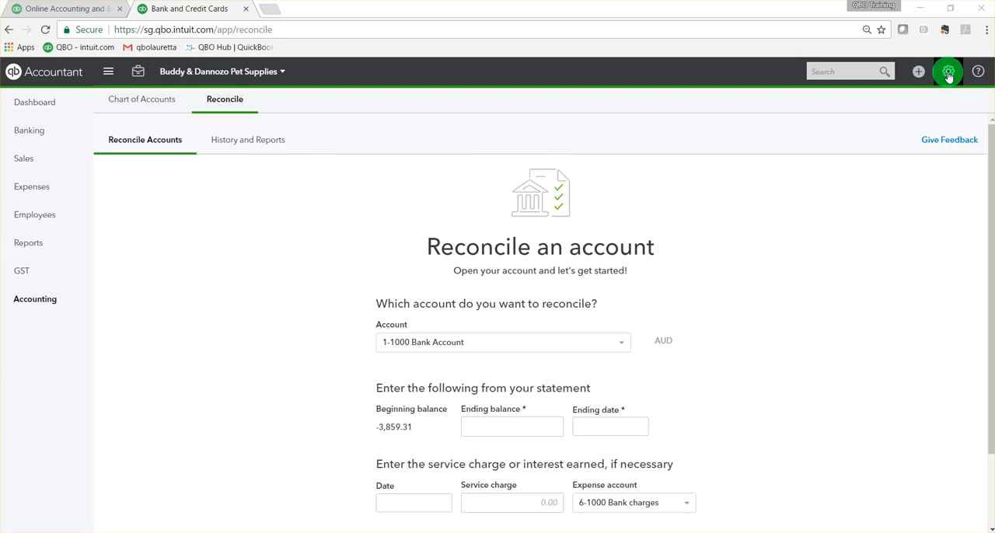
Check the New Reconciliation setting in QuickBooks Labs, return to reconciliation and look over the form for starting an account.
click(948, 73)
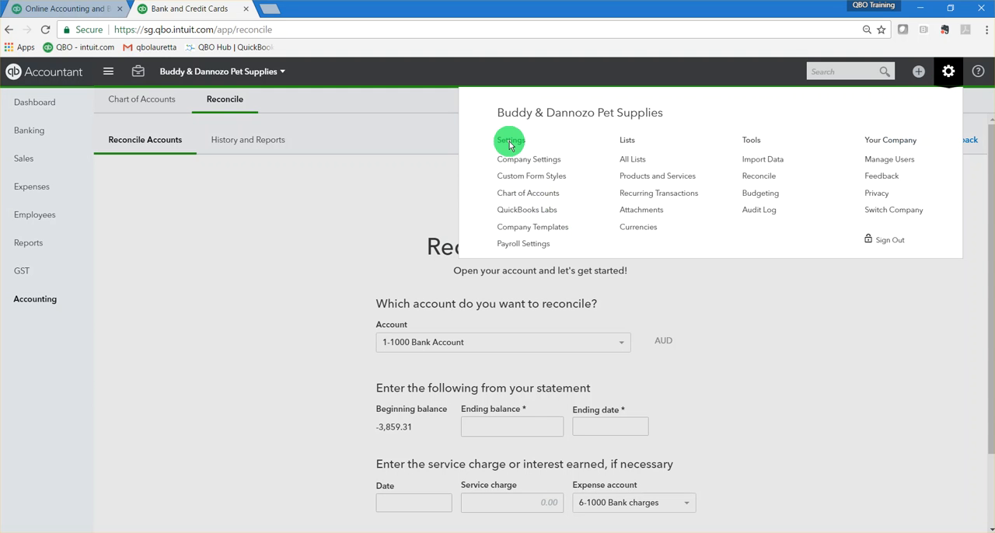
click(522, 211)
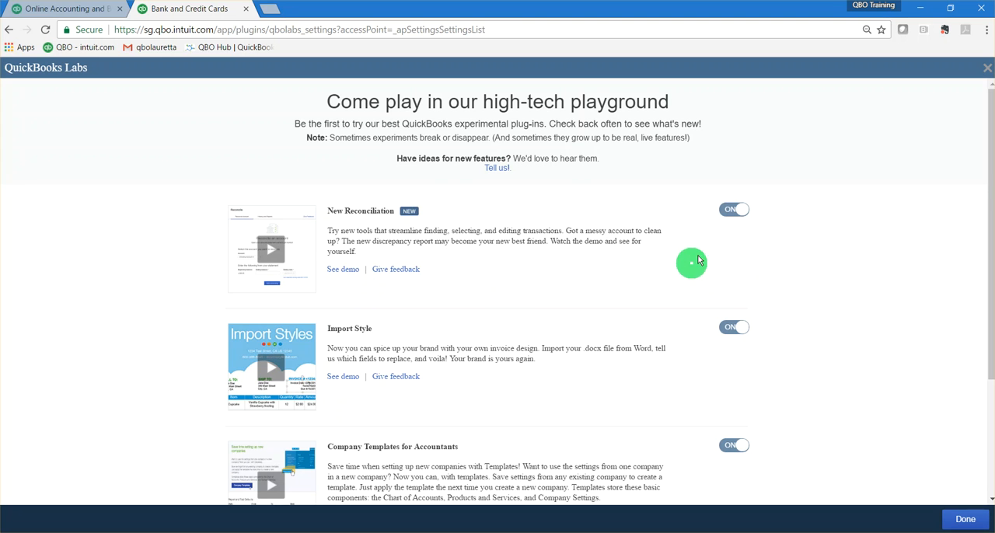
click(961, 519)
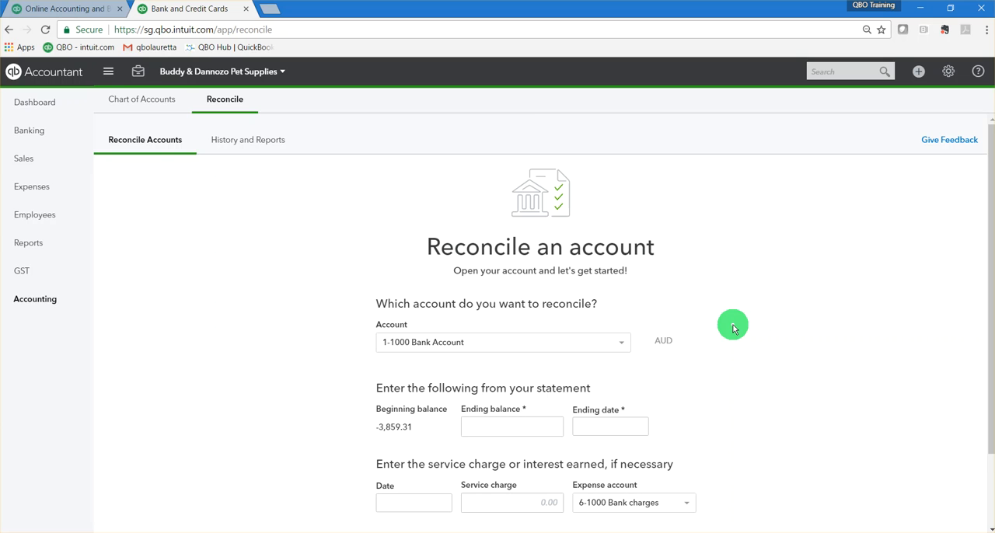
scroll(733, 328, down, 2)
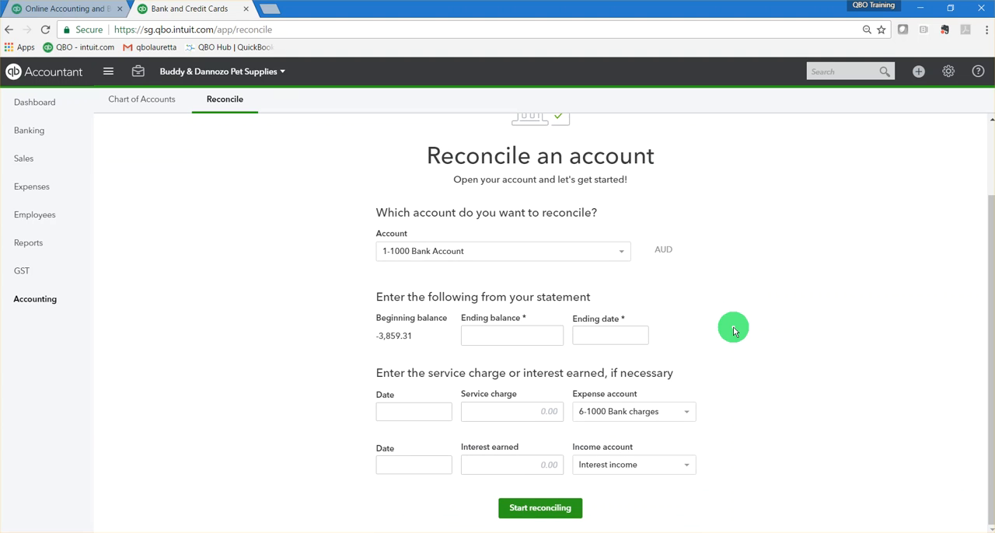
scroll(733, 328, up, 2)
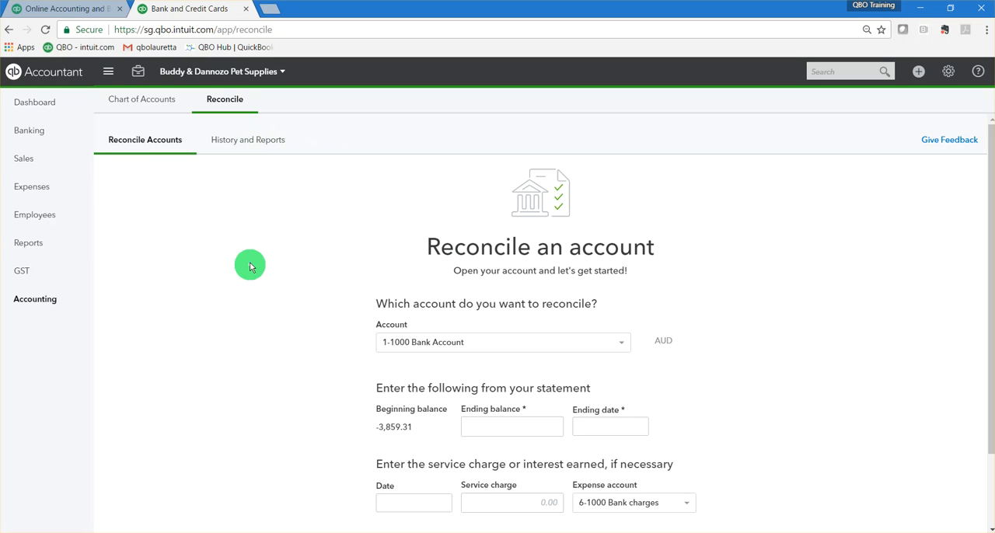
Display the reconciliation history of the ANZ cheque account and check which report periods are available.
click(258, 143)
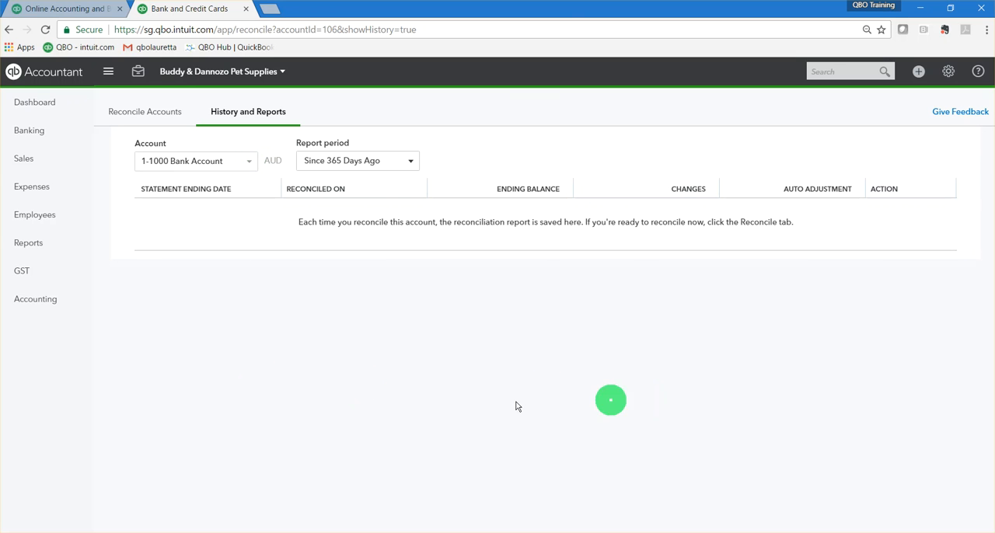
click(250, 163)
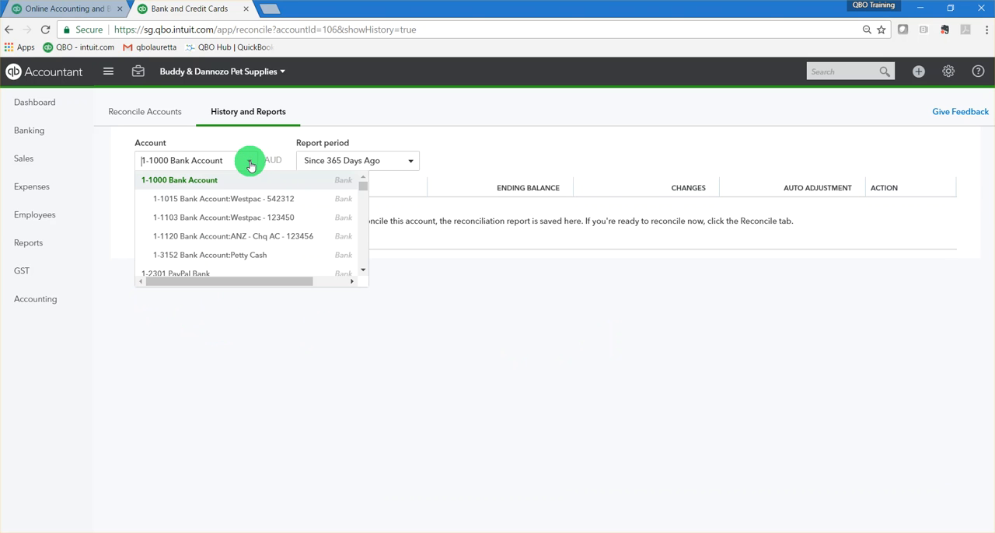
click(293, 241)
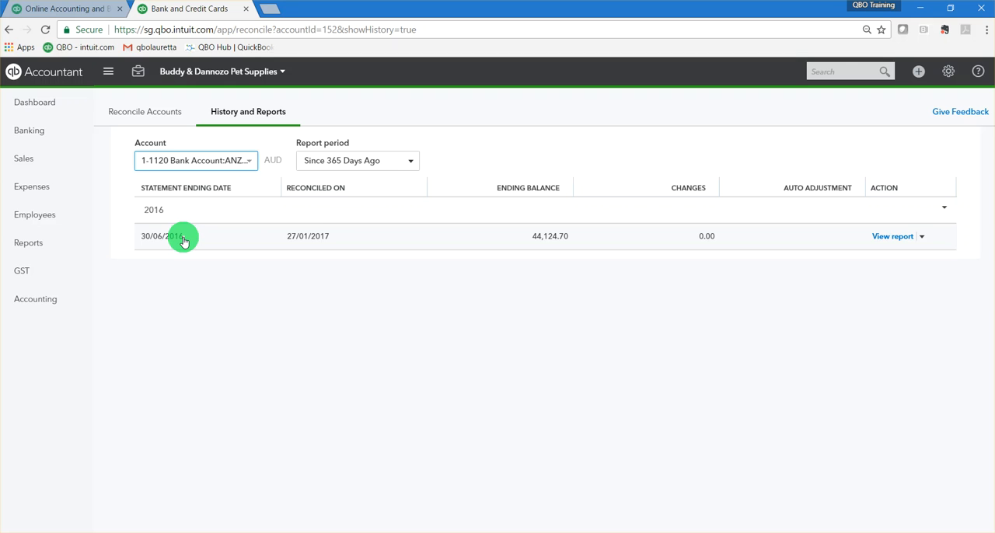
click(405, 166)
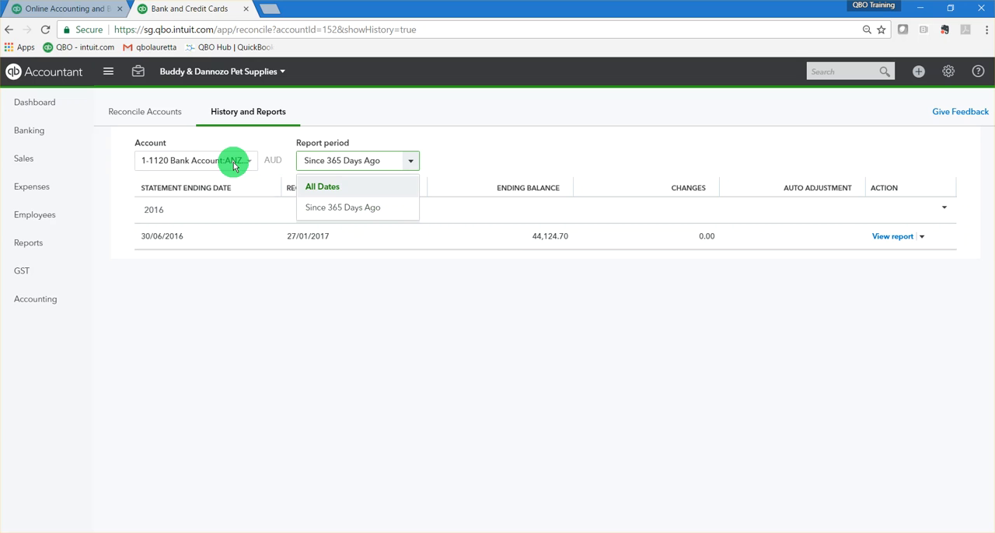
click(262, 320)
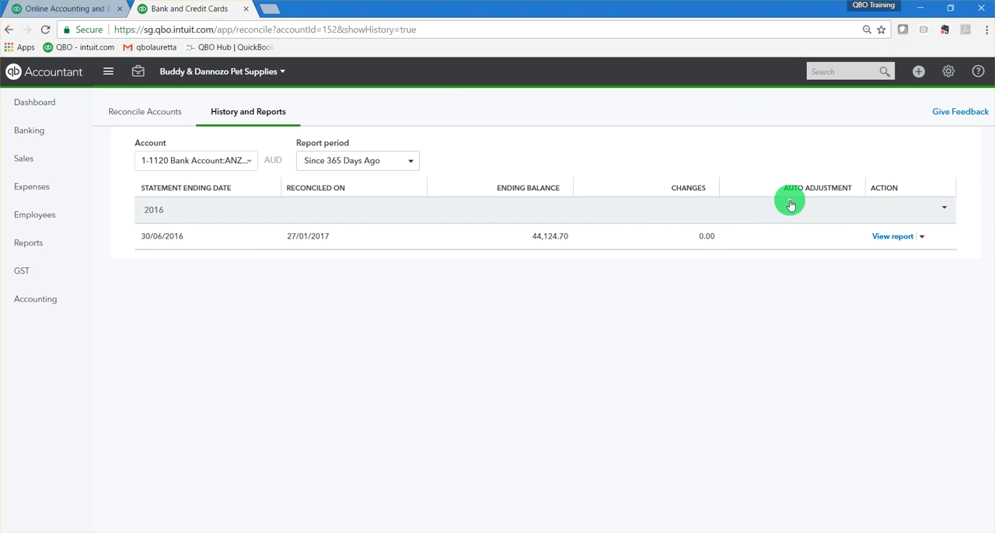
Open the reconciliation report for the statement ending 30/06/2016 and review its uncleared cheques and payments.
click(896, 237)
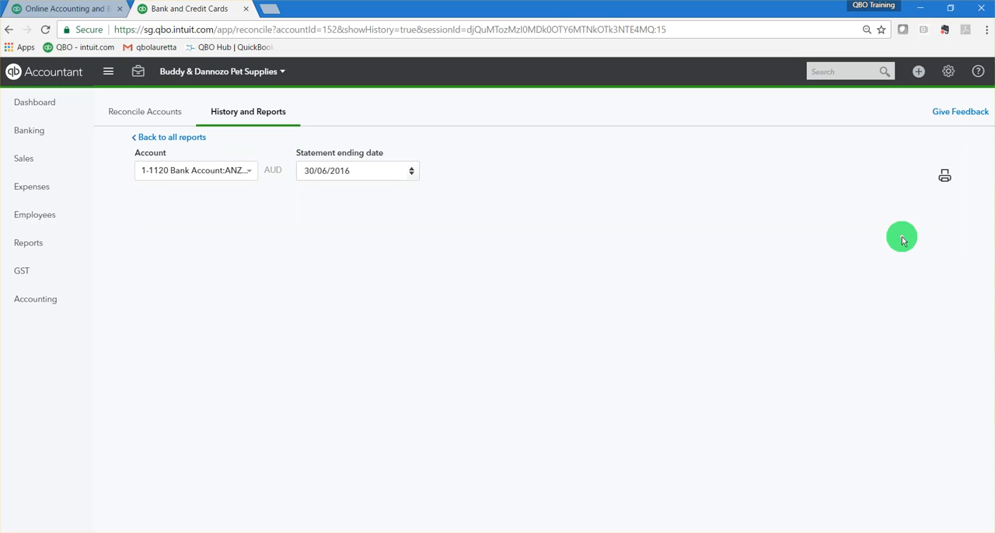
scroll(619, 410, down, 5)
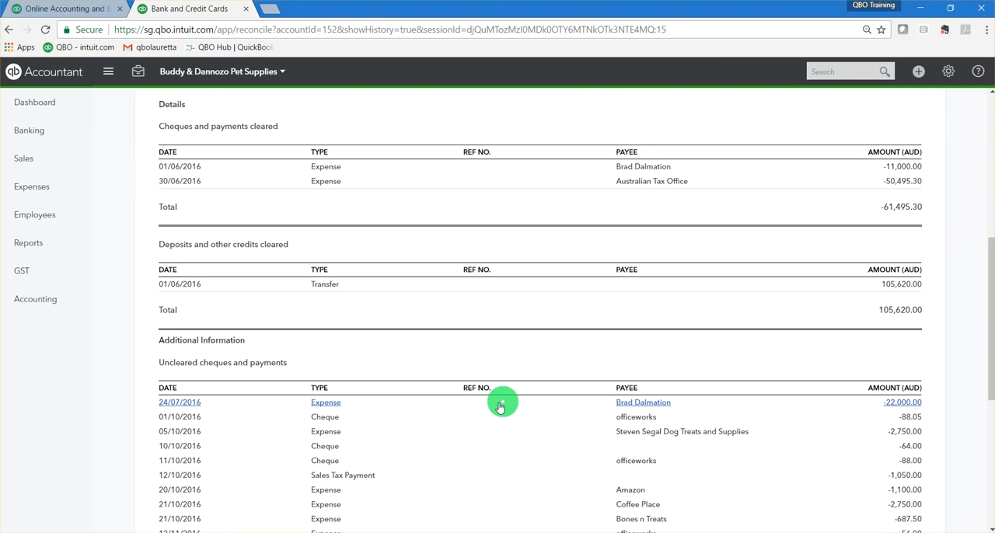
scroll(500, 373, down, 3)
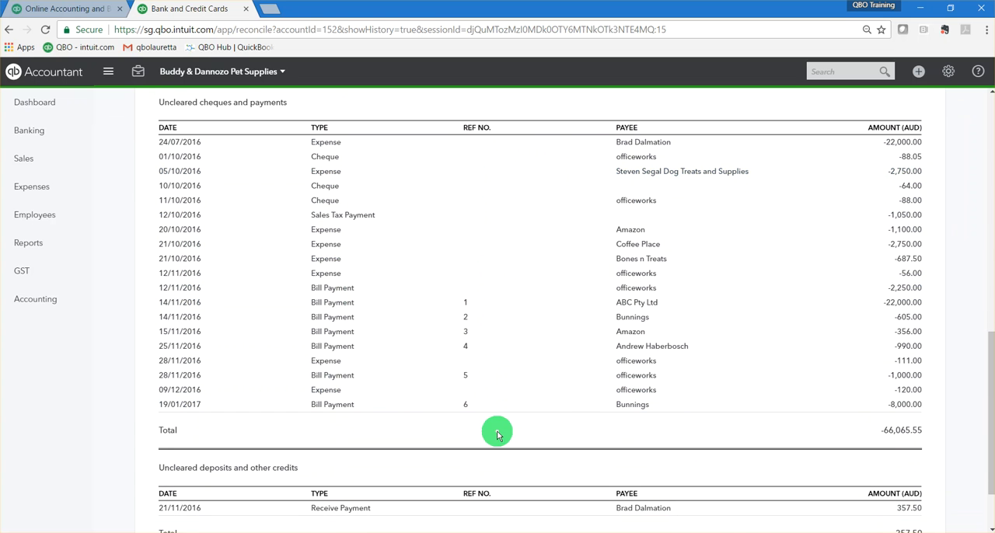
scroll(510, 393, up, 1)
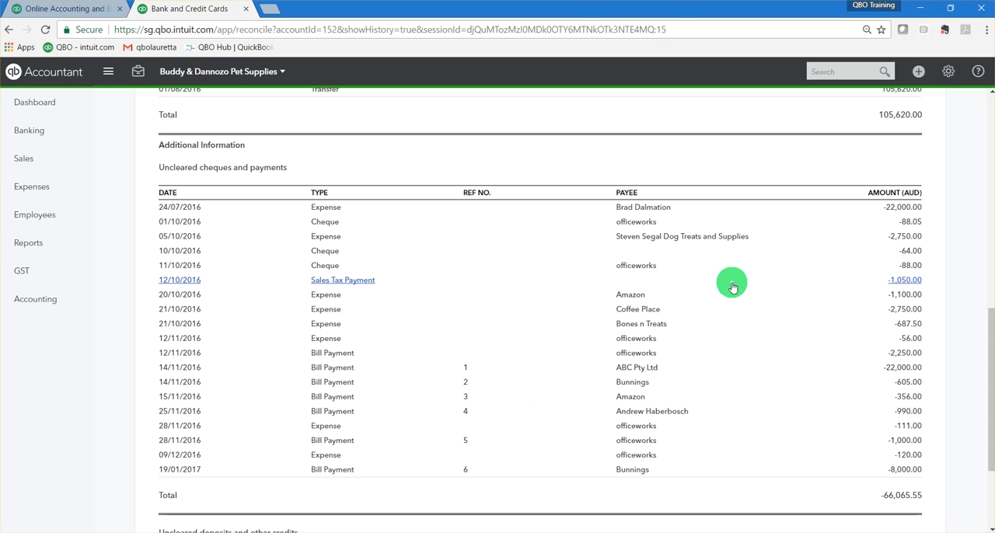
View the Coffee Place expense dated 21/10/2016 from the report and close it without changes.
click(902, 313)
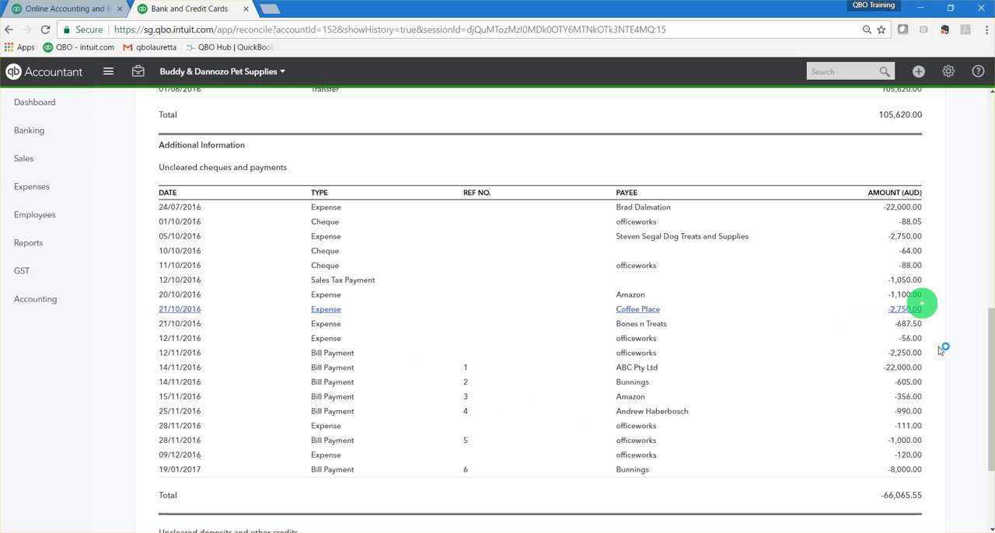
click(905, 314)
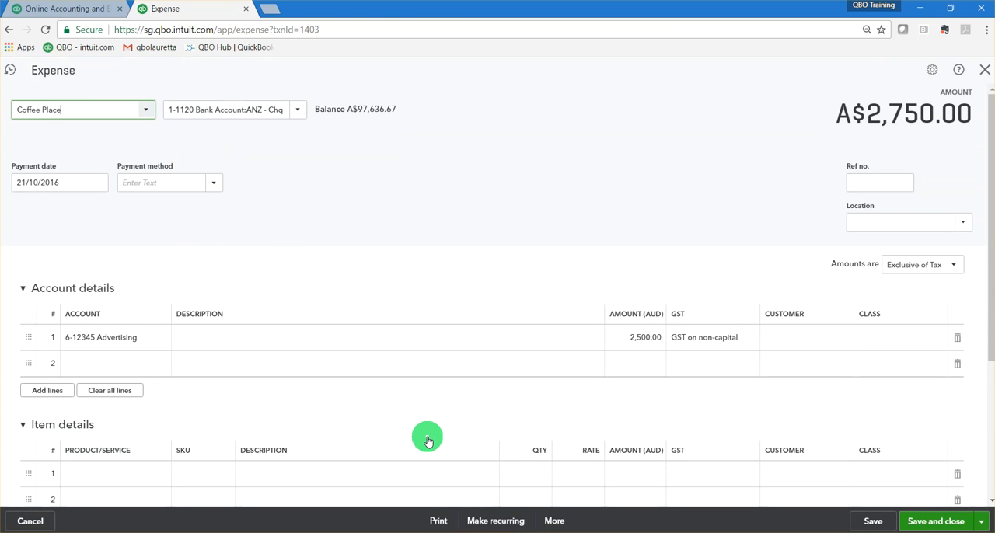
click(985, 69)
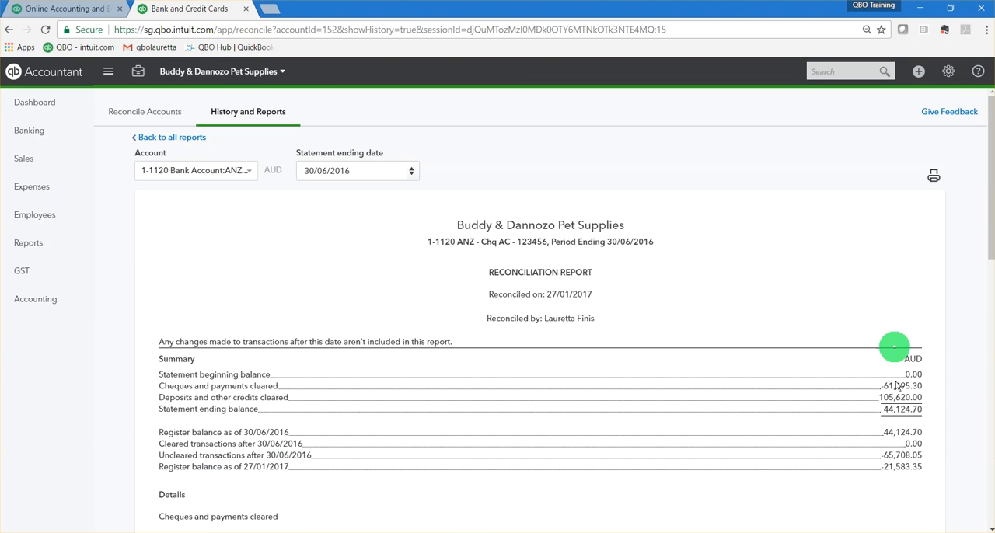
Look over the reconciliation report again, return to all reports and show the further actions for the 30/06/2016 reconciliation.
scroll(777, 471, down, 9)
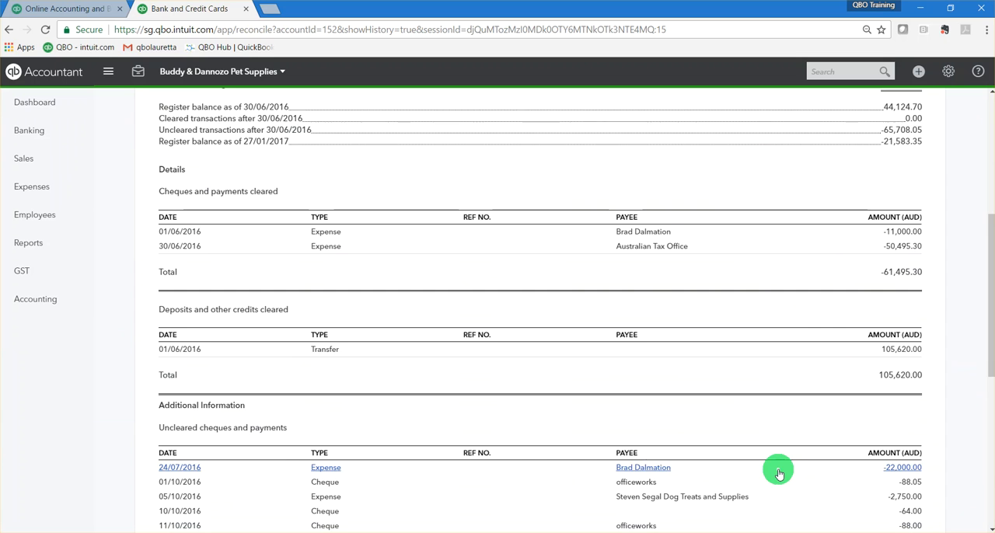
scroll(774, 469, up, 10)
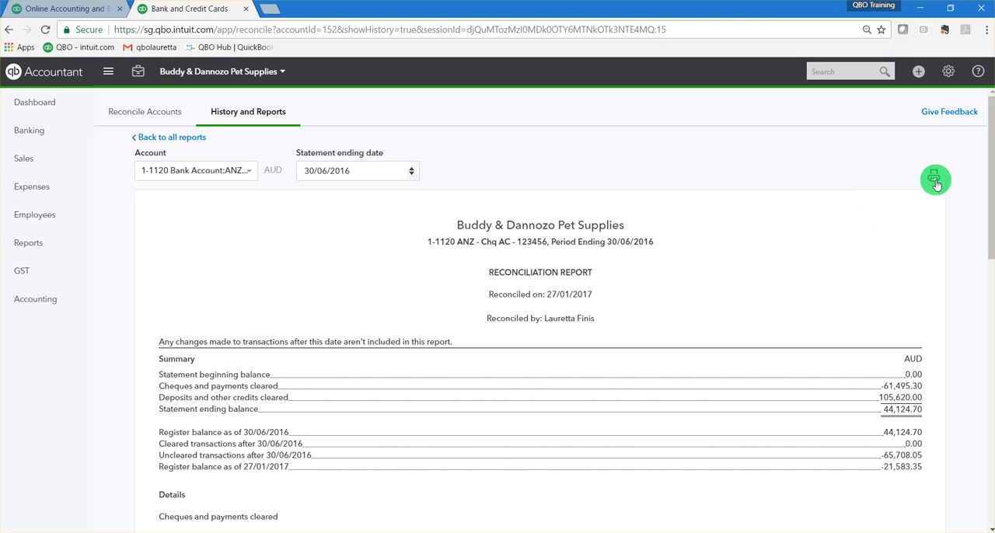
click(160, 137)
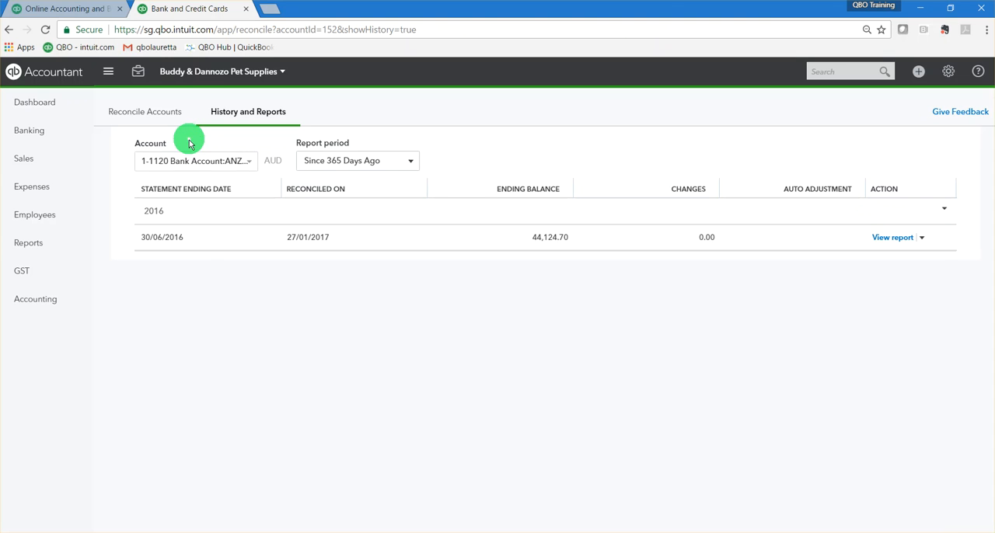
click(922, 239)
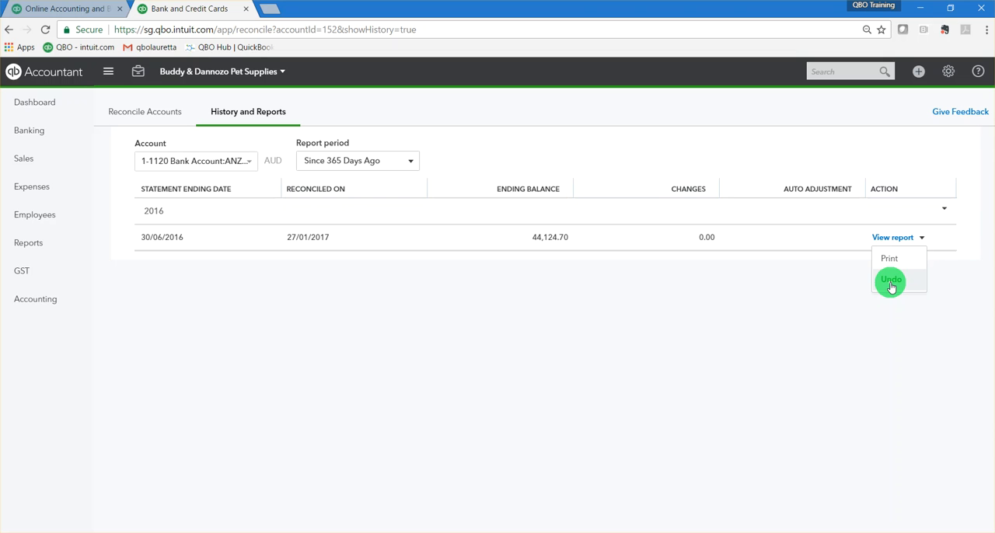
Return to the form for reconciling accounts and select the ANZ cheque account as the account to reconcile.
click(148, 112)
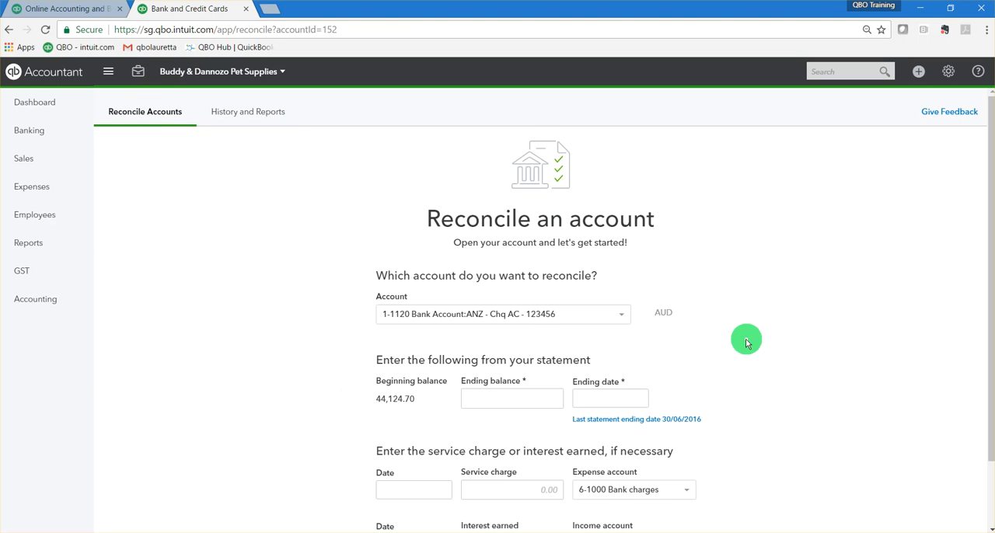
scroll(758, 348, down, 1)
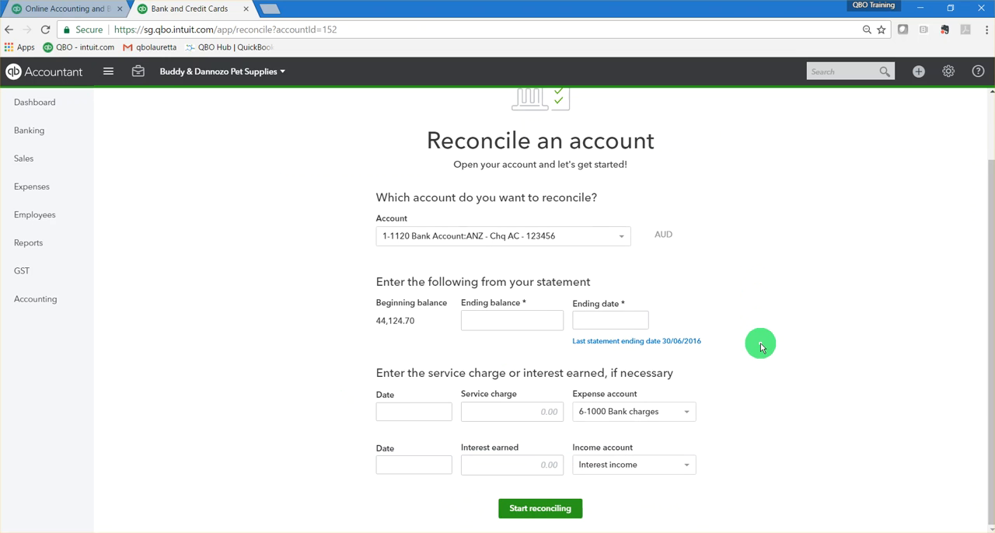
scroll(761, 344, up, 1)
scroll(761, 347, down, 1)
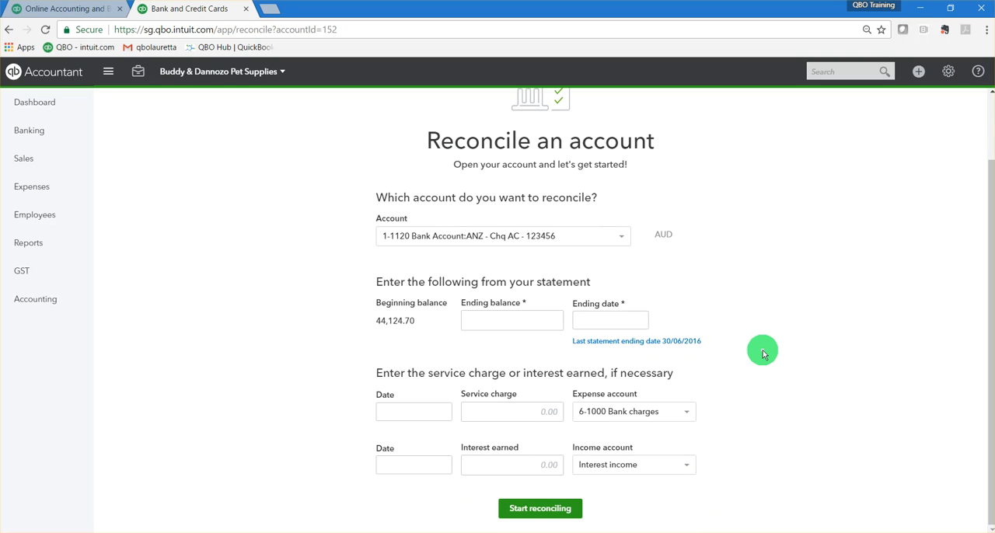
scroll(762, 349, up, 1)
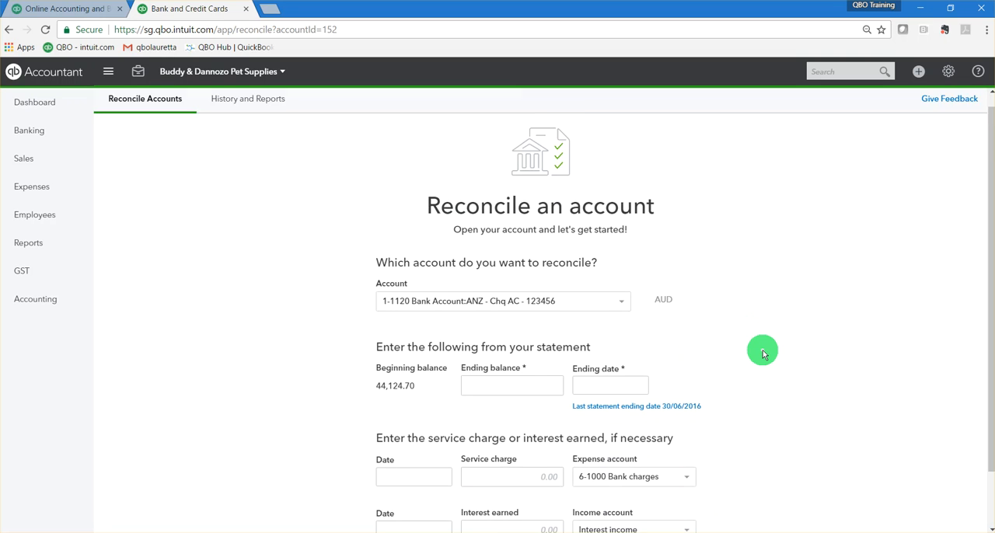
scroll(762, 349, down, 1)
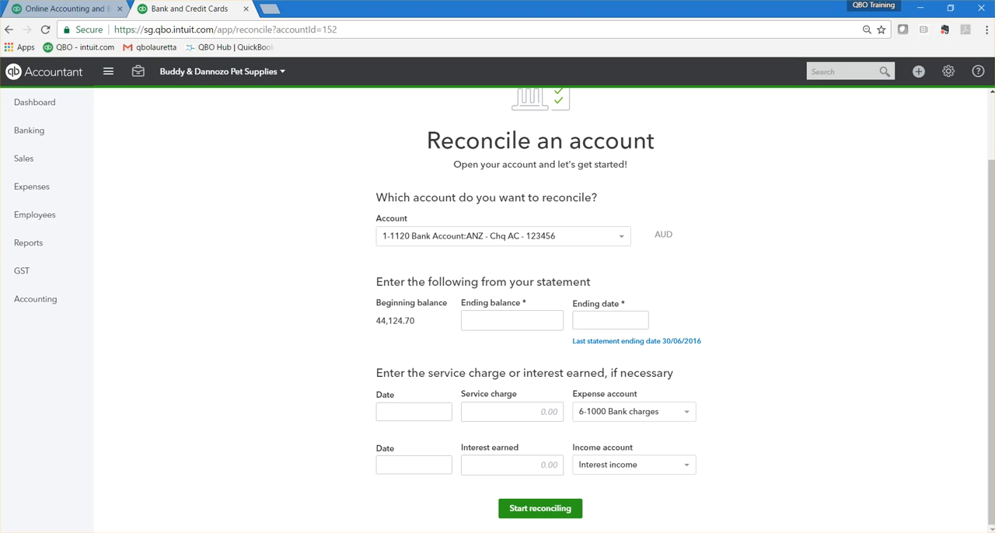
click(621, 237)
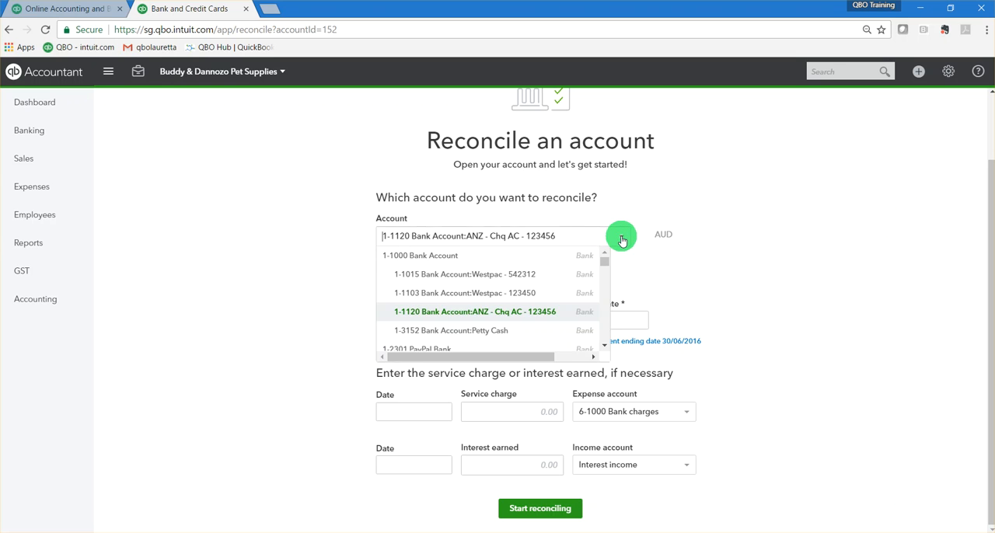
click(517, 317)
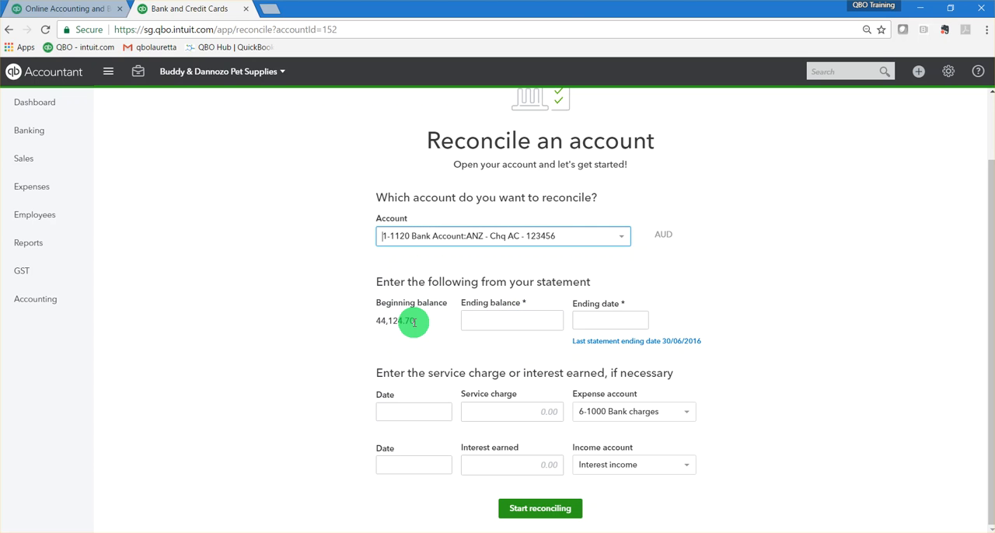
Set the statement's ending balance to 132,678.17 and its ending date to 31/10/2016.
click(519, 321)
click(546, 320)
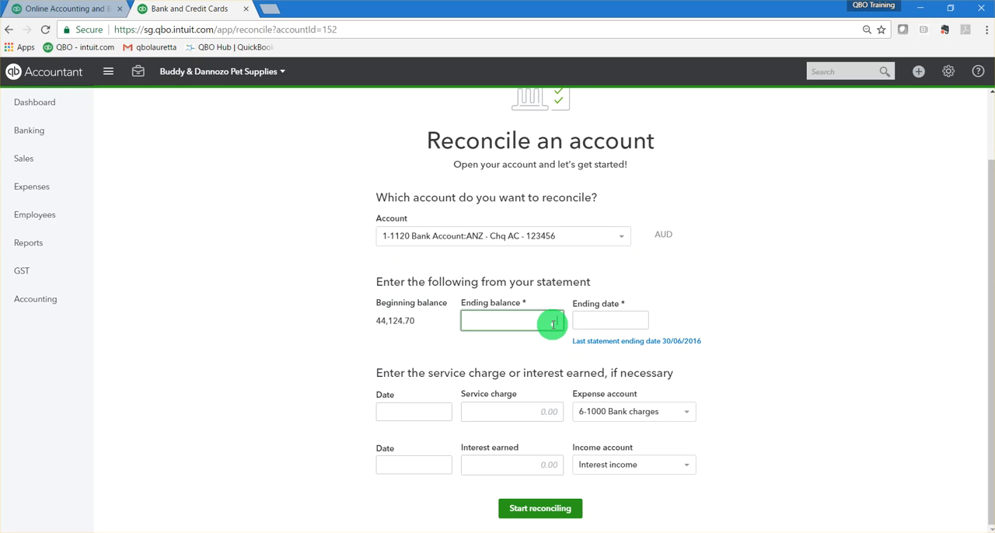
text(132678.12)
click(636, 320)
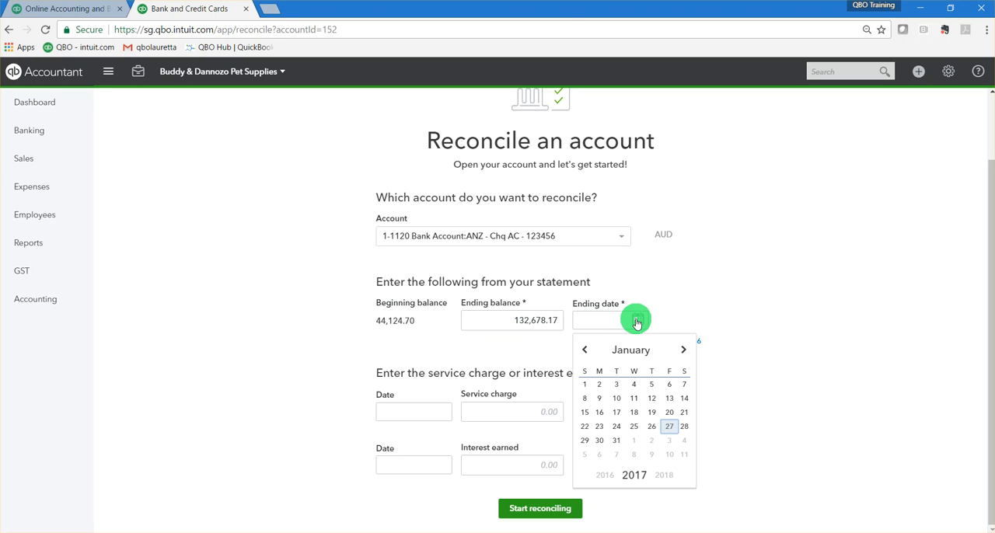
click(584, 349)
click(583, 351)
click(583, 351)
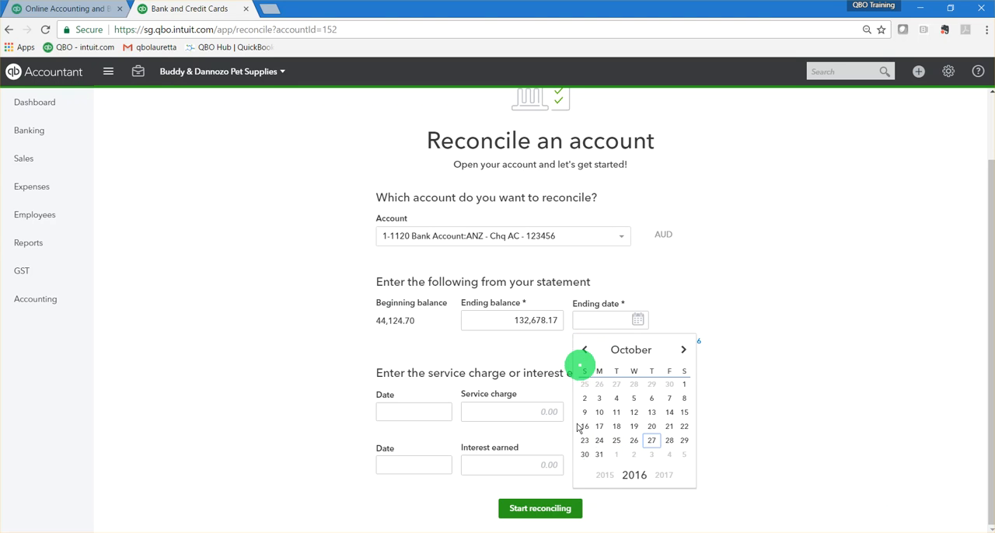
click(603, 455)
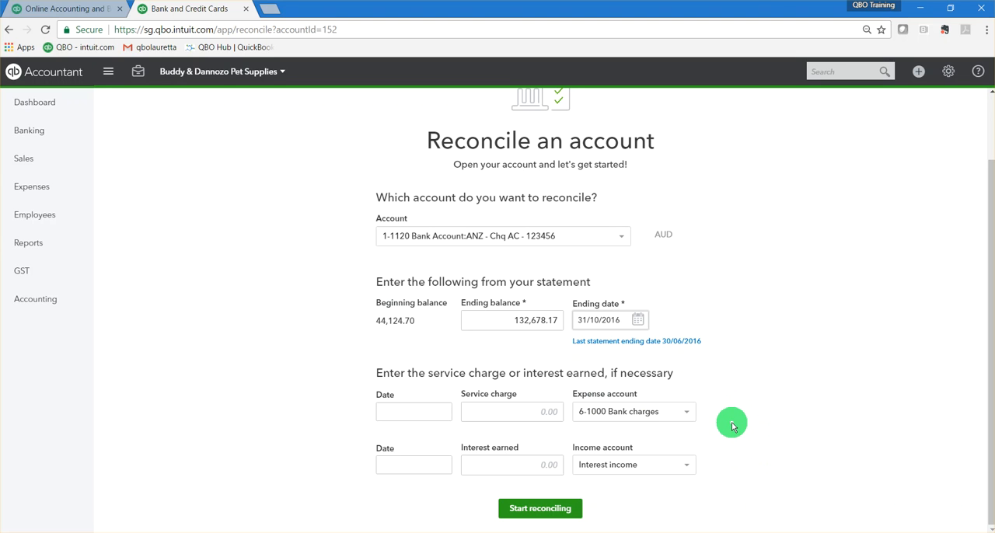
Start reconciling the account and mark the 22,000.00 expense dated 24/07/2016 as cleared.
click(525, 513)
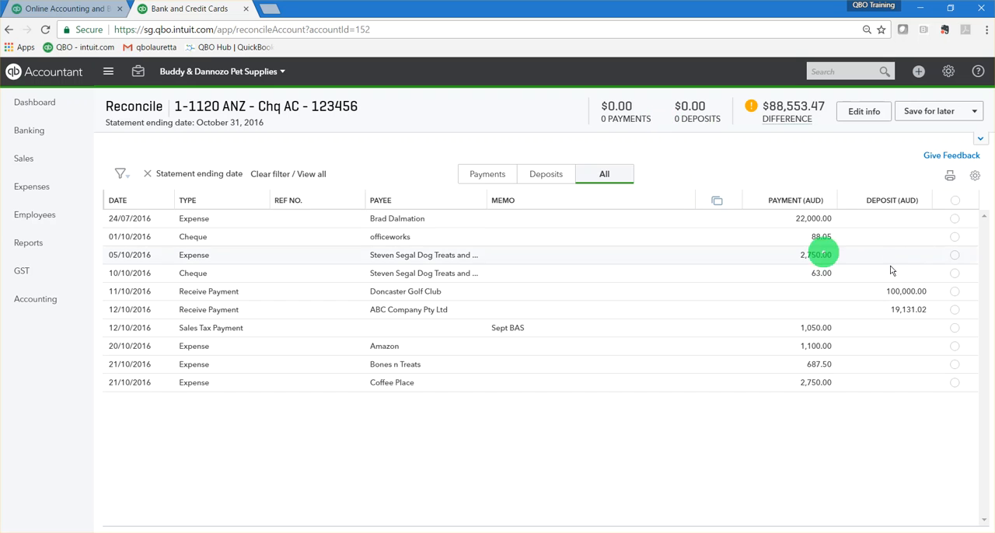
click(958, 224)
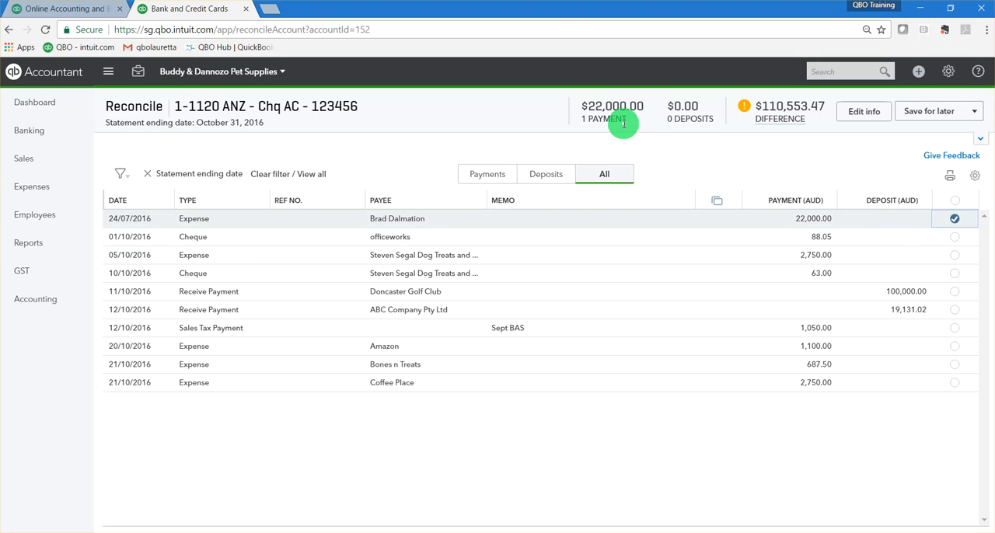
Mark the 88.05 and 63.00 cheques and the 100,000.00 received payment as cleared, and extend the selection to all filtered transactions.
click(954, 236)
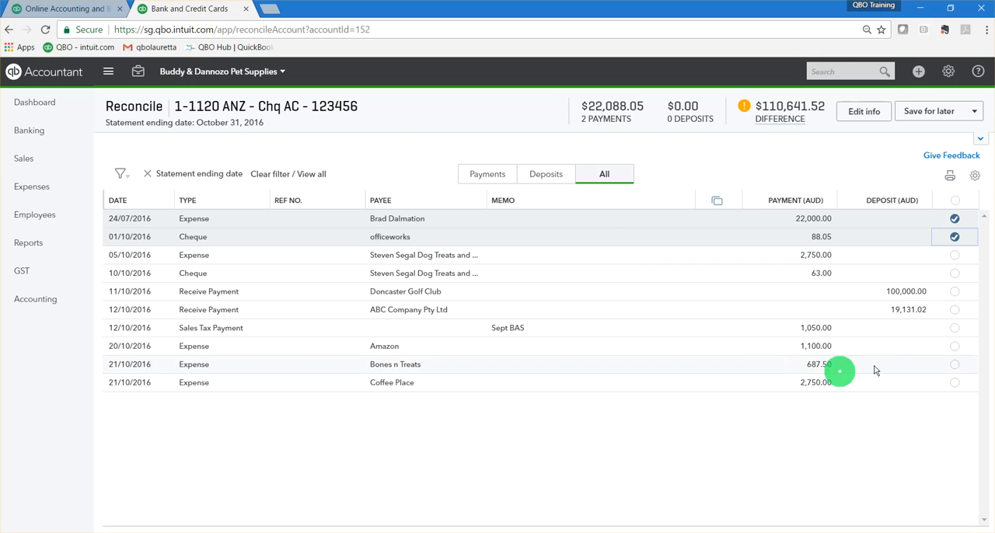
click(956, 274)
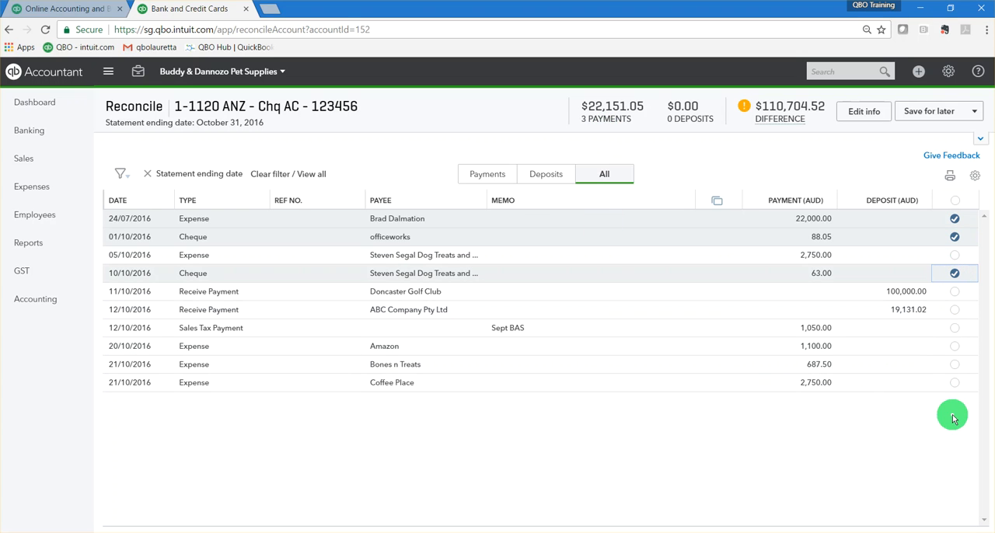
click(955, 291)
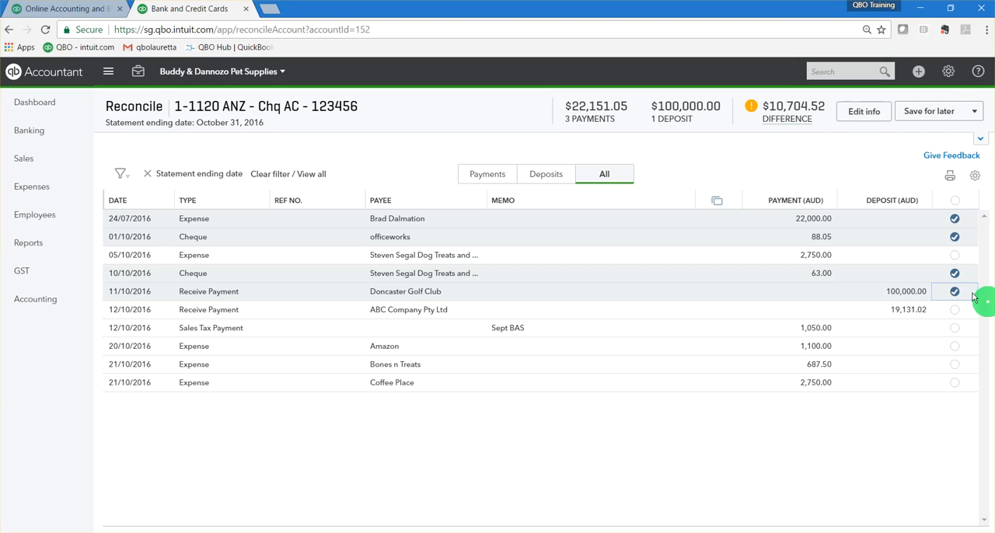
click(956, 204)
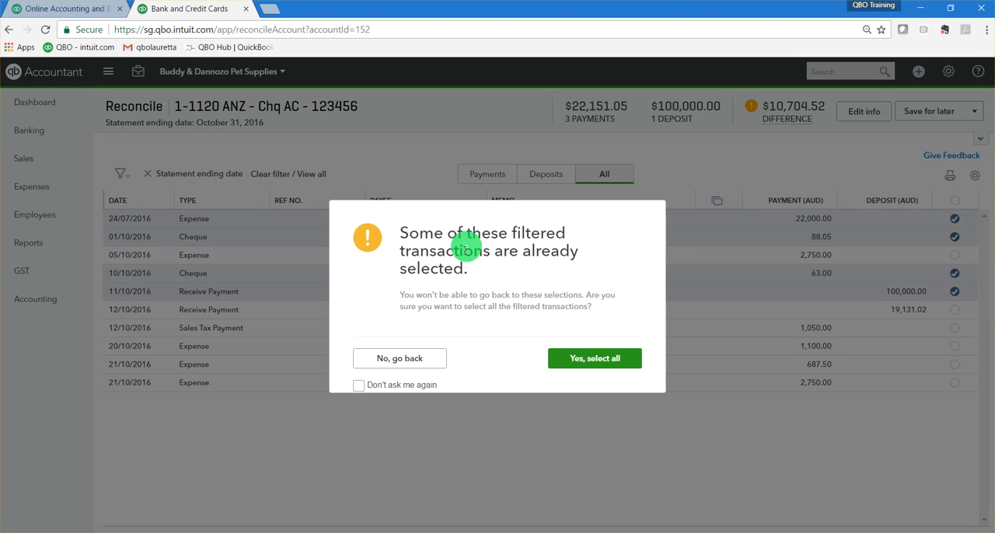
click(607, 364)
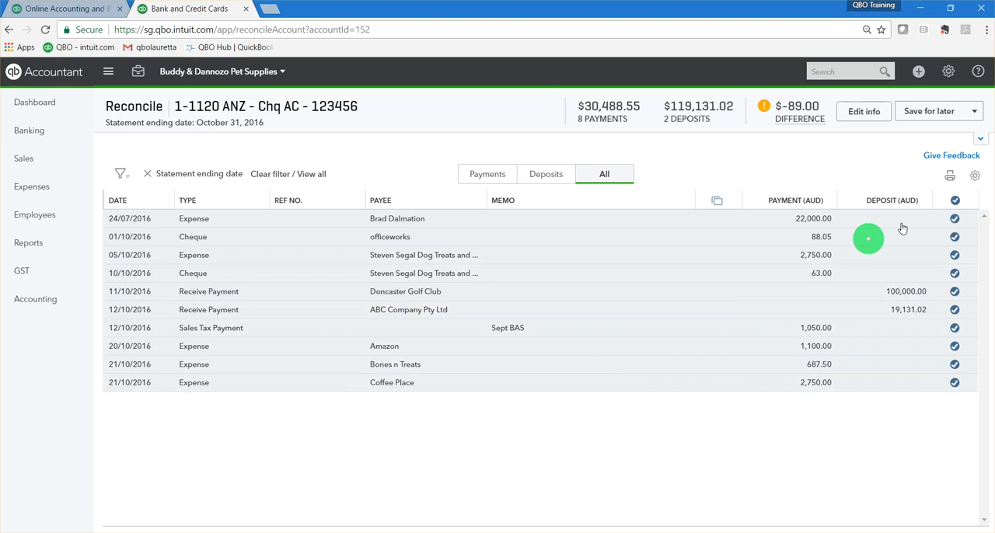
Remove the selection from all filtered transactions, and mark and unmark the 22,000.00 expense dated 24/07/2016.
click(956, 203)
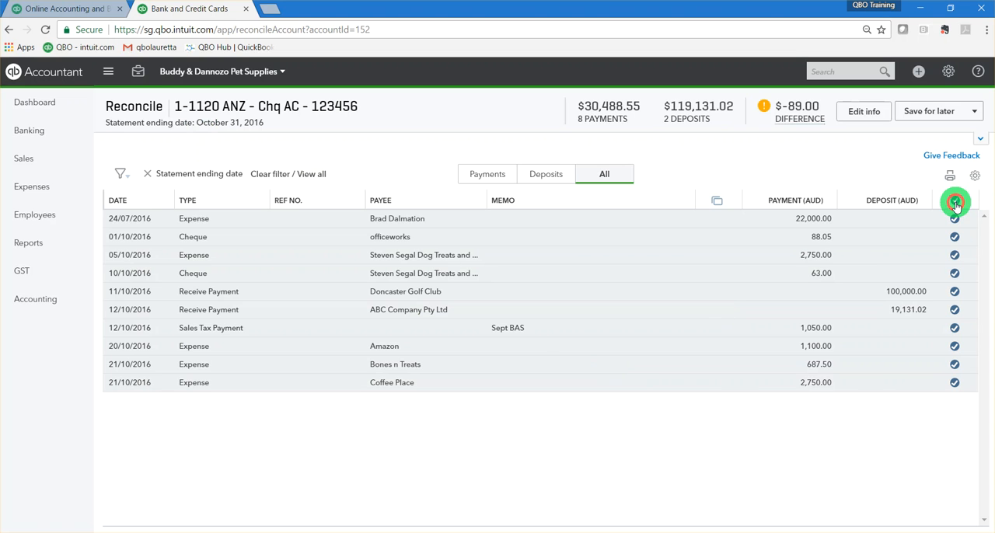
click(571, 363)
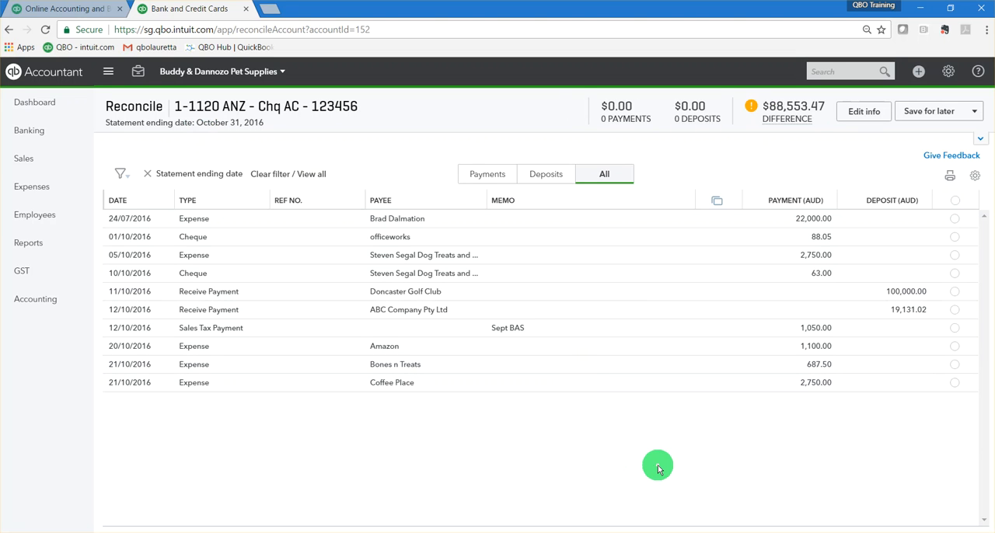
click(956, 220)
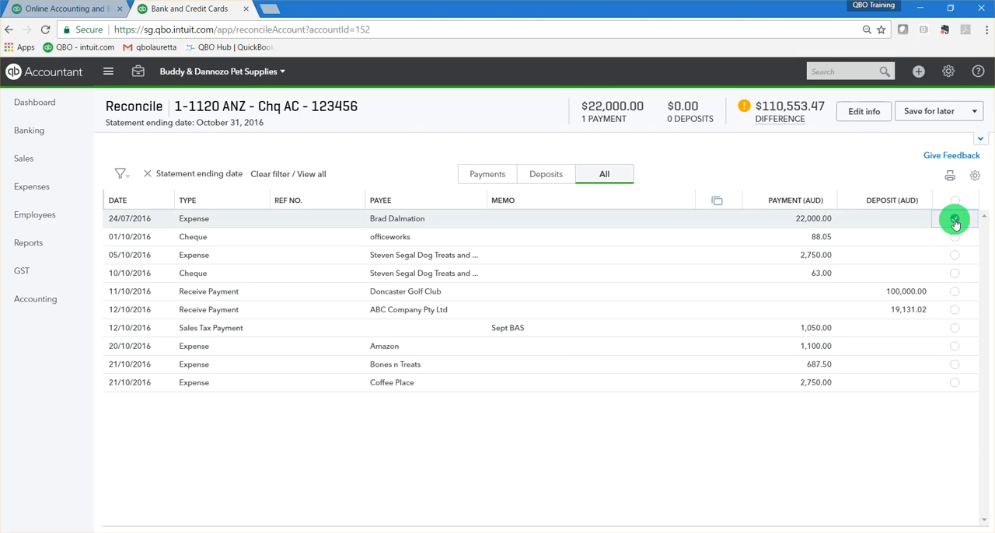
click(955, 222)
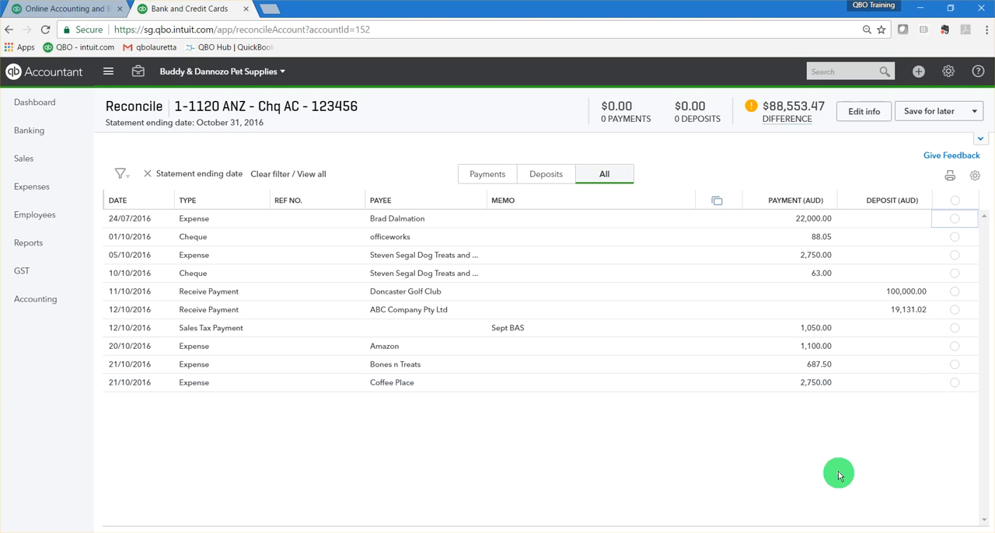
Look over the editable statement information and the options for finishing, saving or closing the reconciliation.
mouse_move(785, 123)
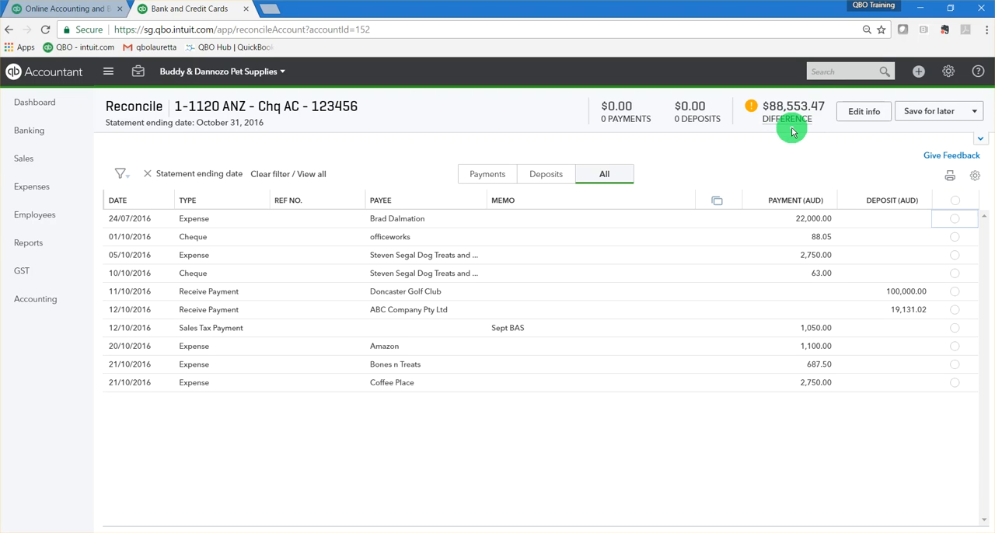
click(864, 116)
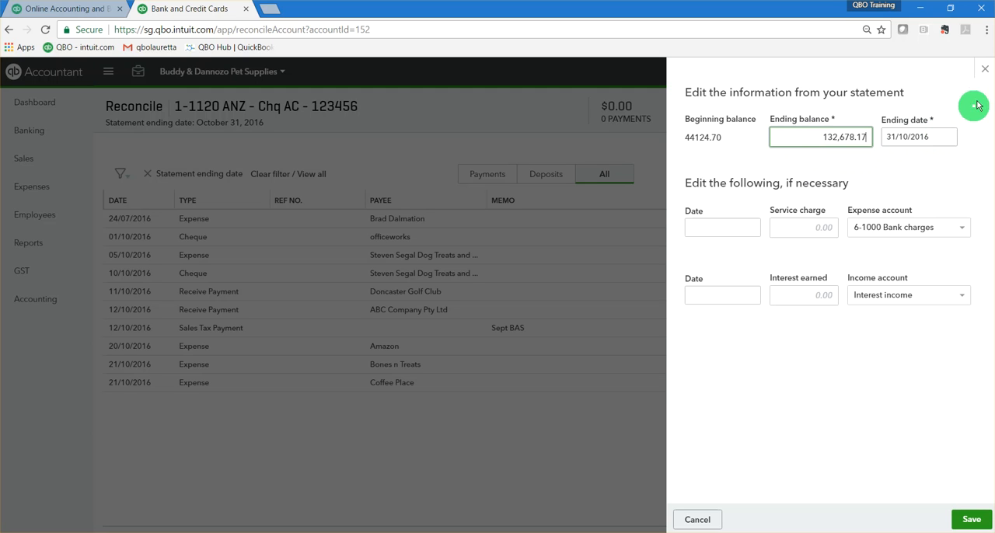
click(985, 69)
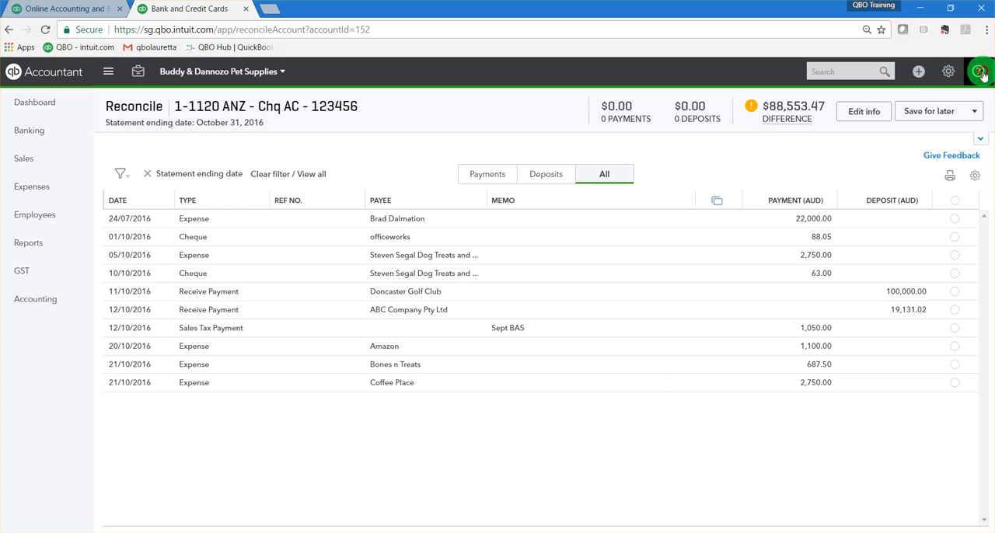
click(974, 111)
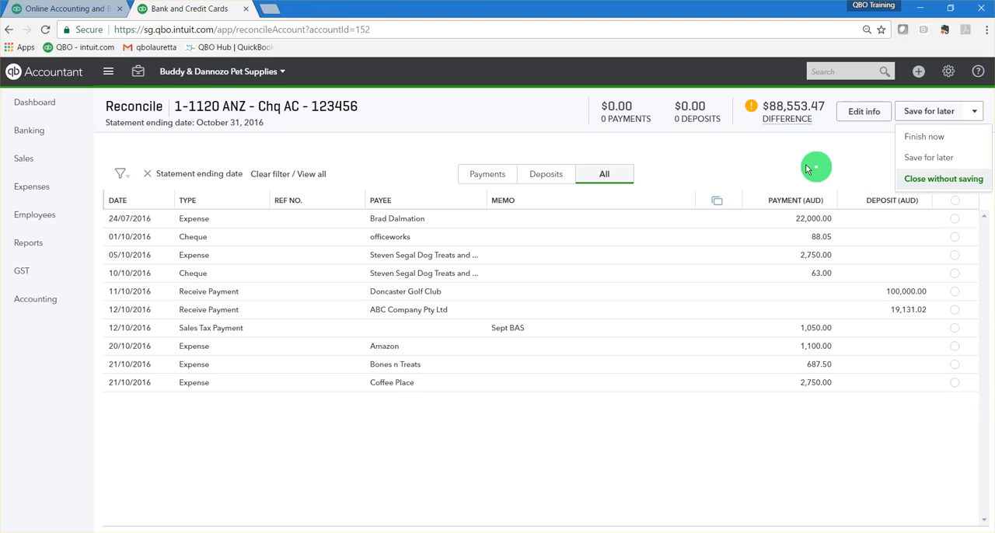
click(186, 151)
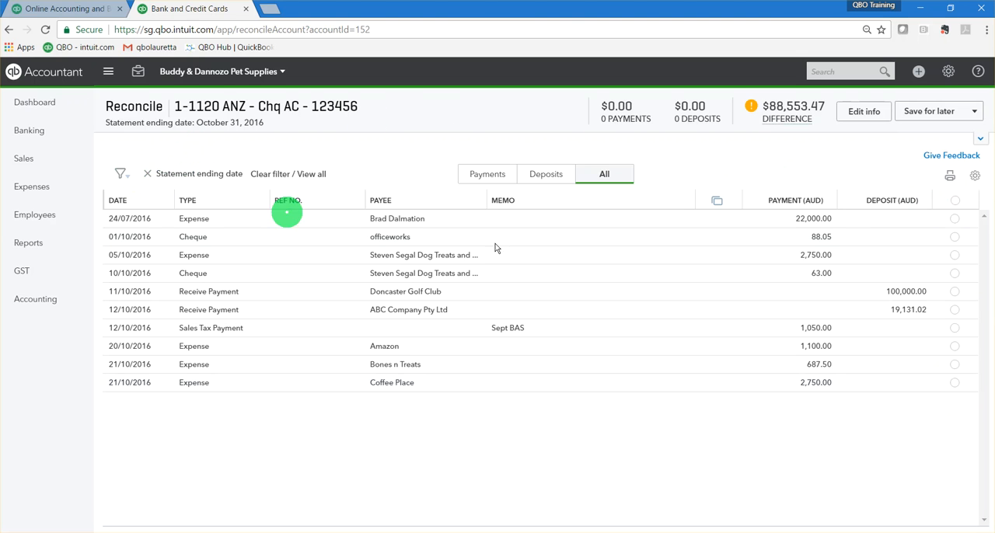
Examine the transaction filter's choices for cleared status, transaction type, payee and date without applying any change.
click(129, 179)
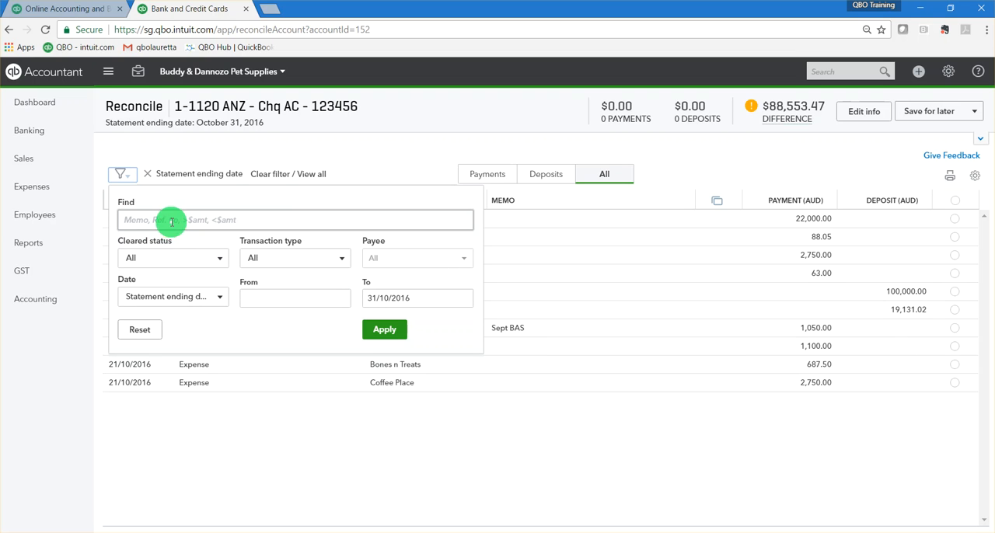
click(218, 259)
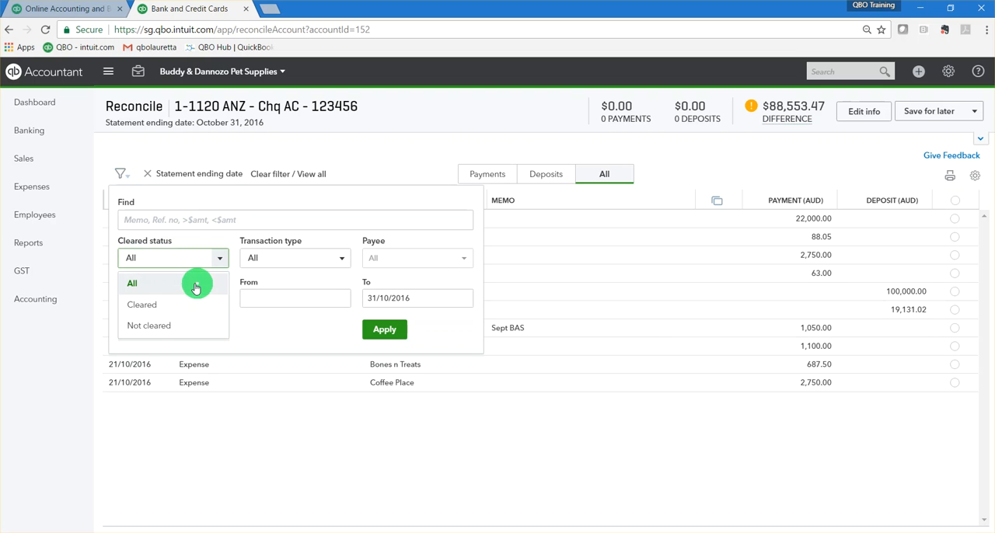
click(334, 258)
scroll(318, 347, down, 5)
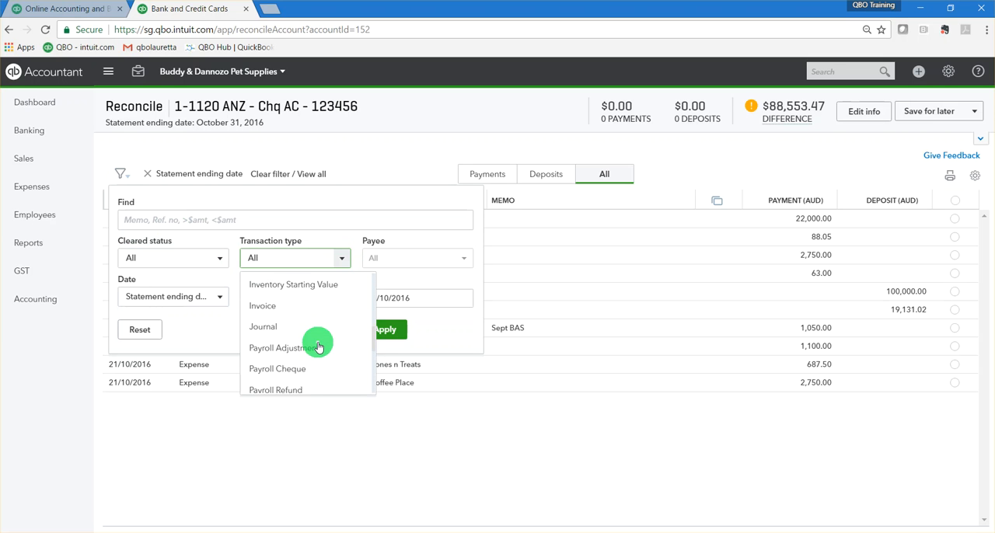
scroll(318, 347, up, 4)
scroll(318, 346, up, 2)
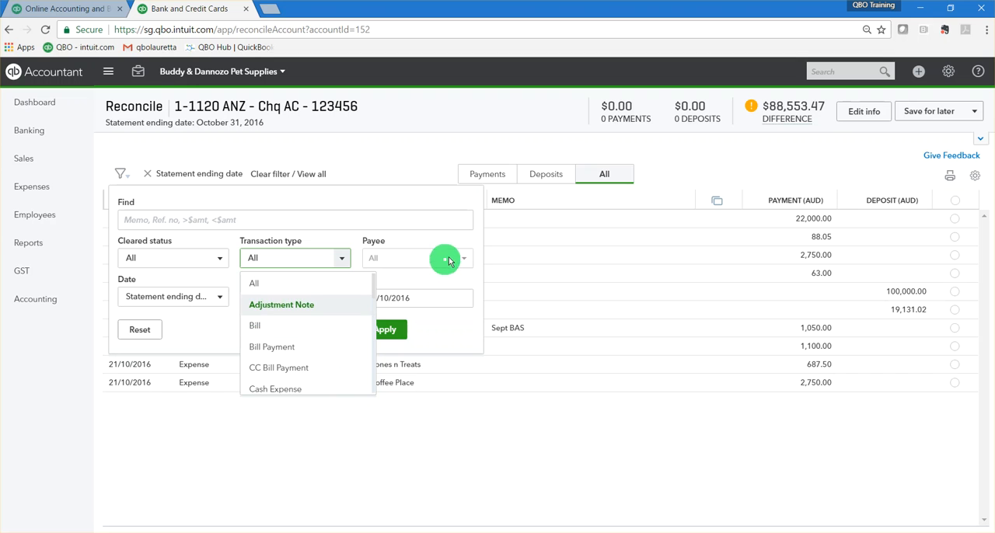
click(455, 257)
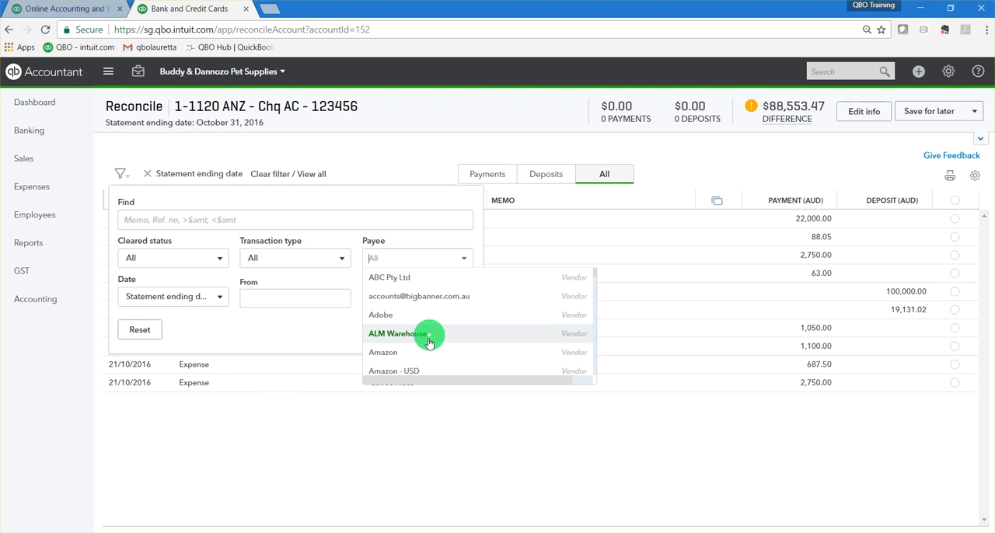
click(341, 154)
click(341, 154)
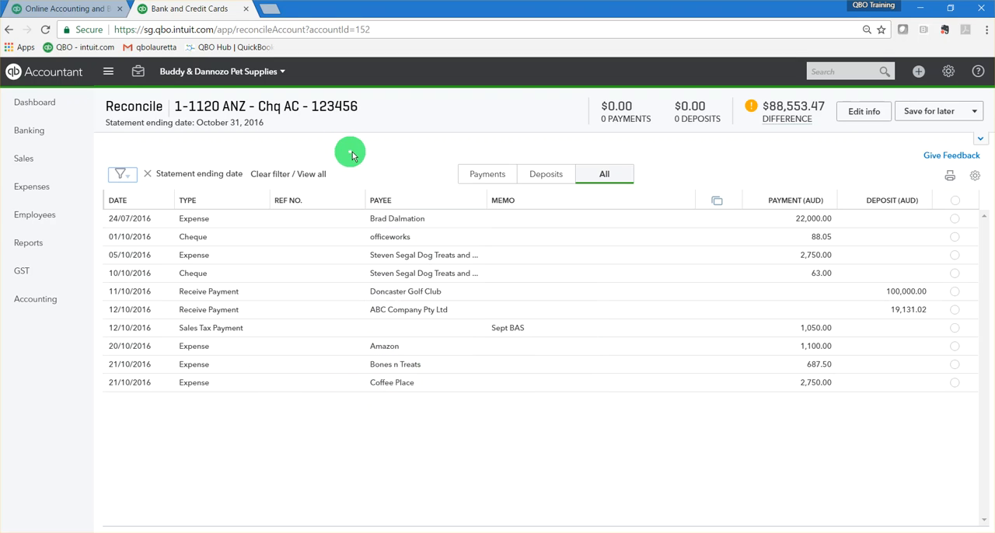
click(127, 177)
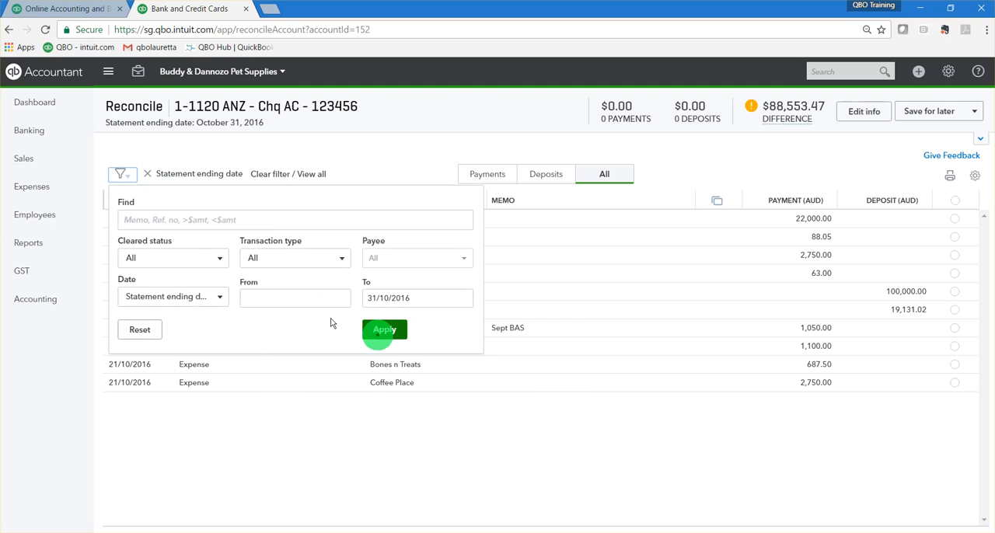
click(227, 153)
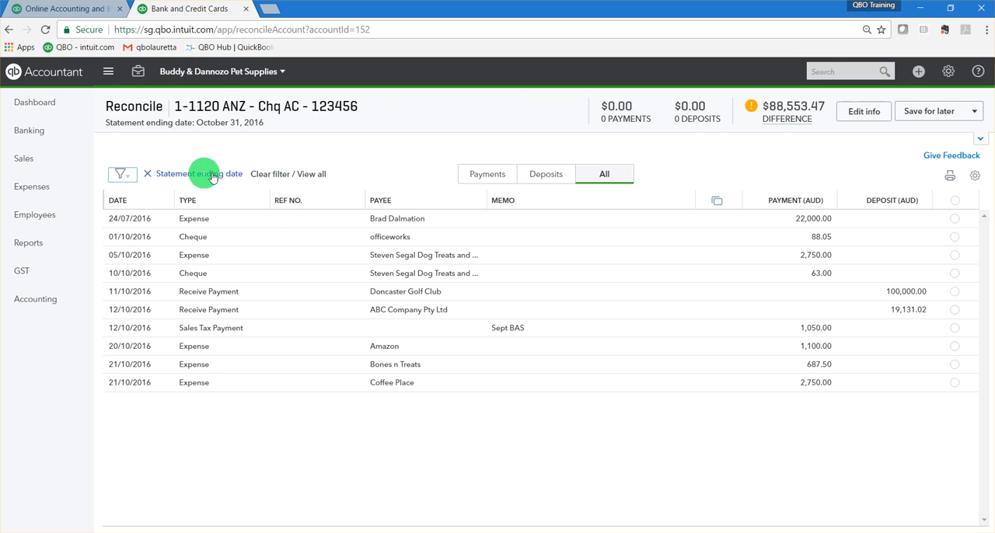
Clear the statement ending date filter, and select and deselect every transaction in the full list.
click(272, 175)
scroll(252, 389, down, 2)
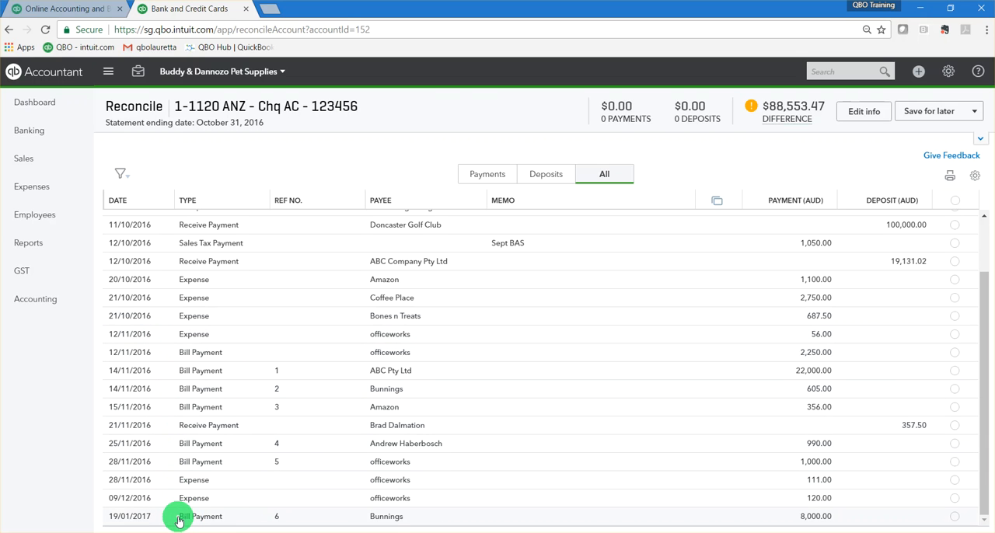
click(957, 202)
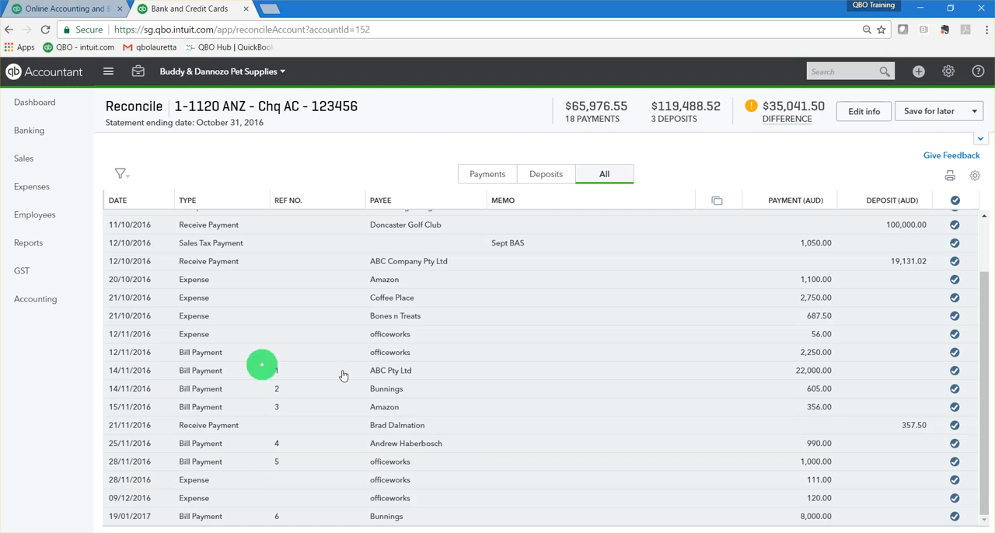
mouse_move(785, 125)
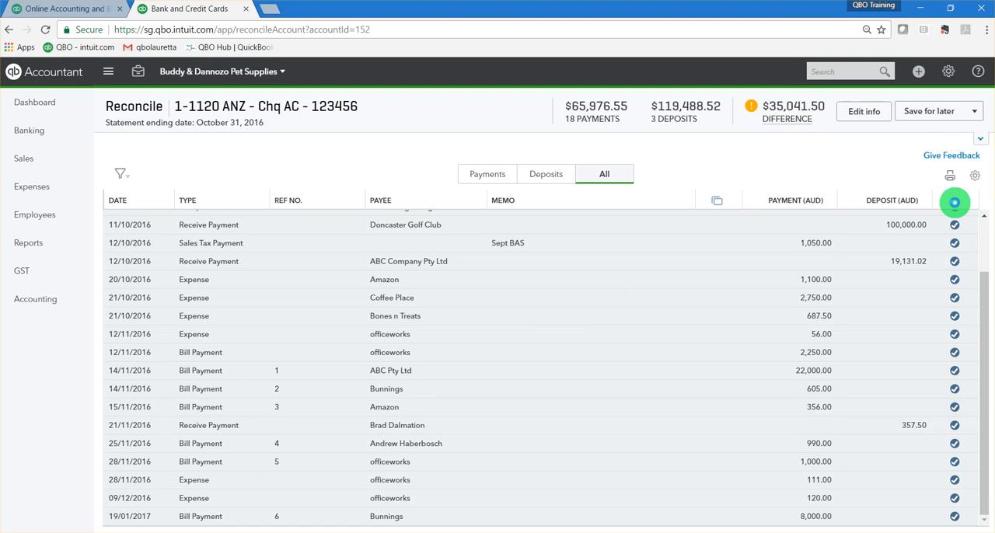
click(956, 201)
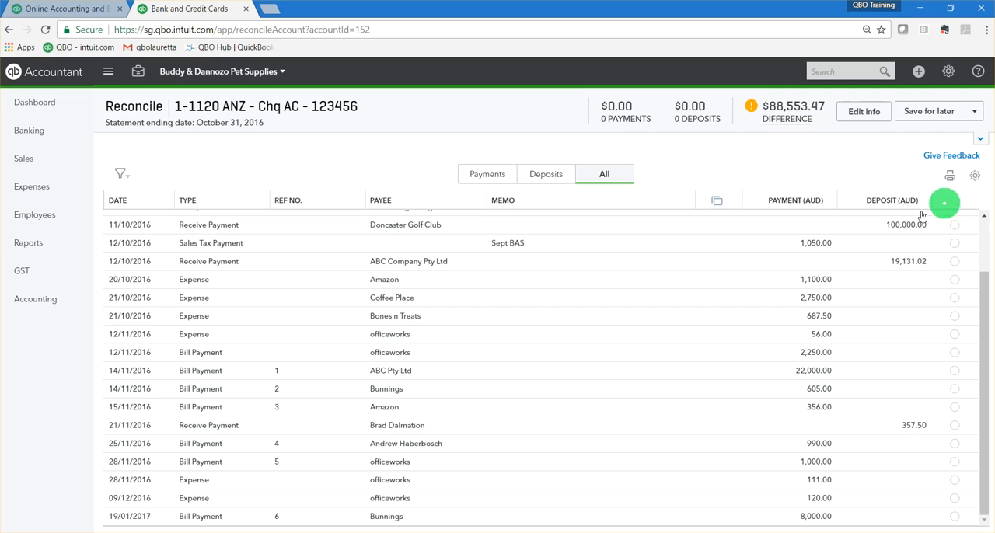
Filter the transactions to those dated up to 31/10/16.
click(122, 175)
click(389, 306)
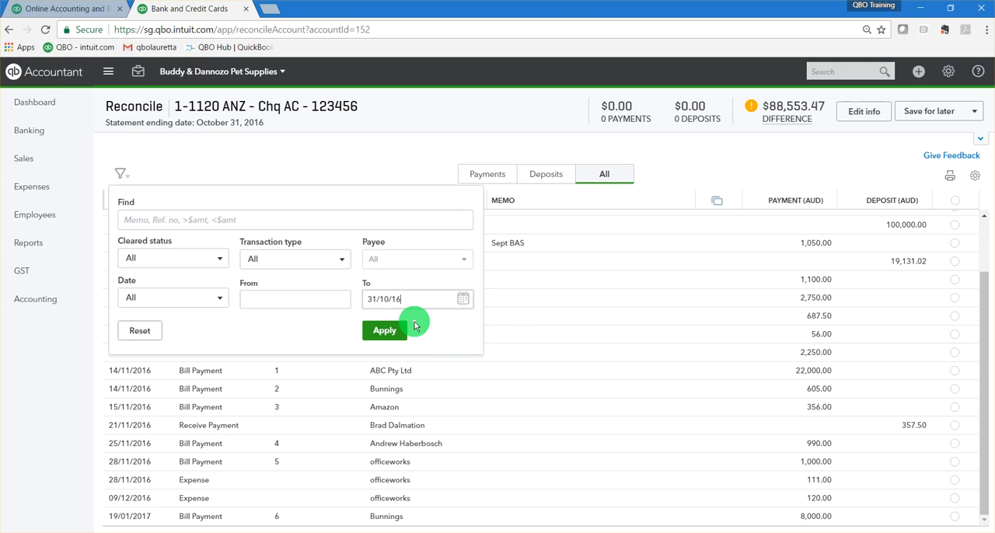
click(384, 331)
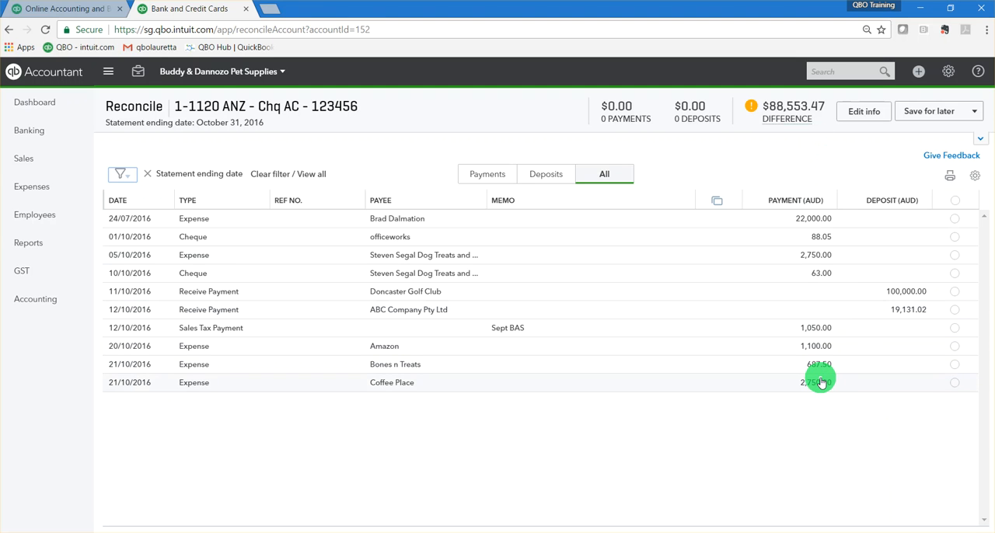
Show only the payments, mark all of them as cleared and remove those selections again.
click(485, 177)
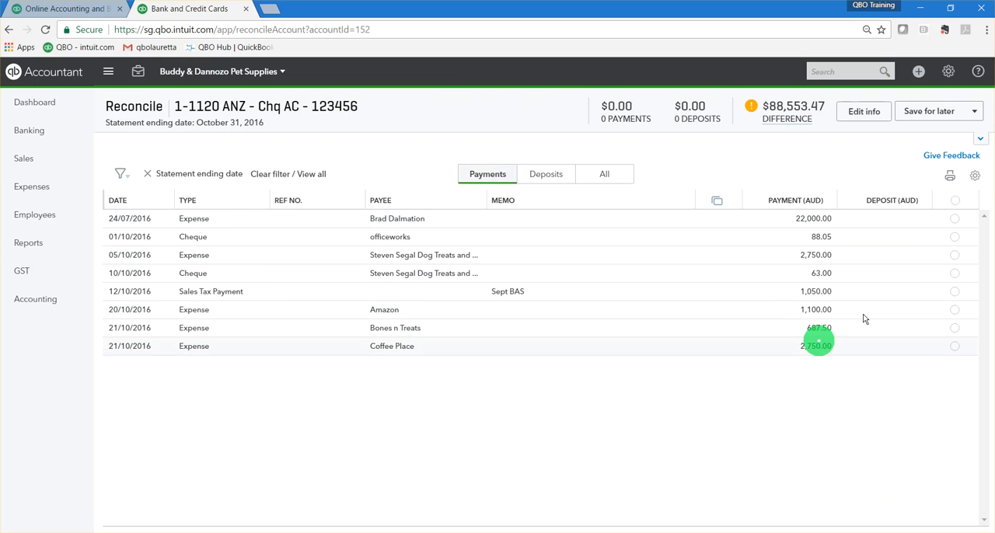
click(956, 202)
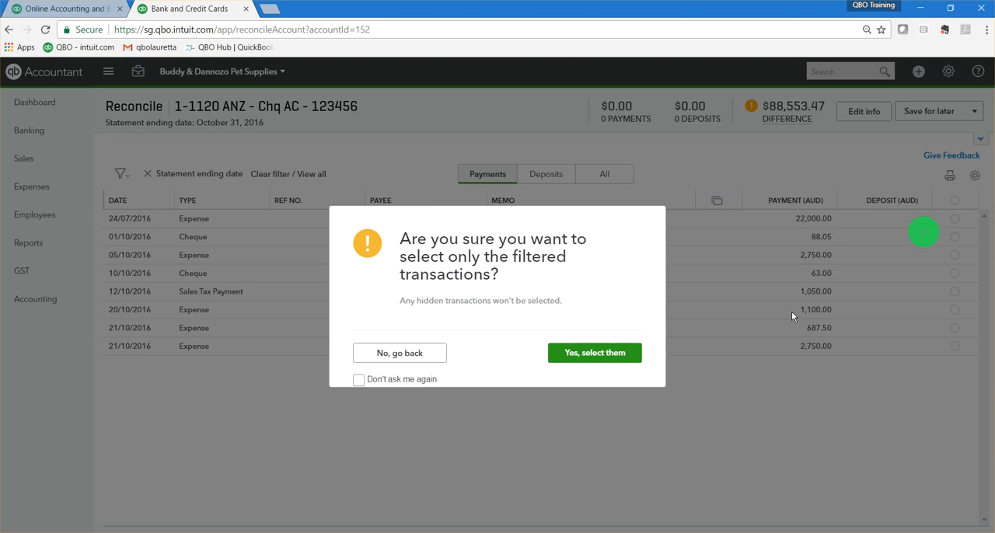
click(599, 362)
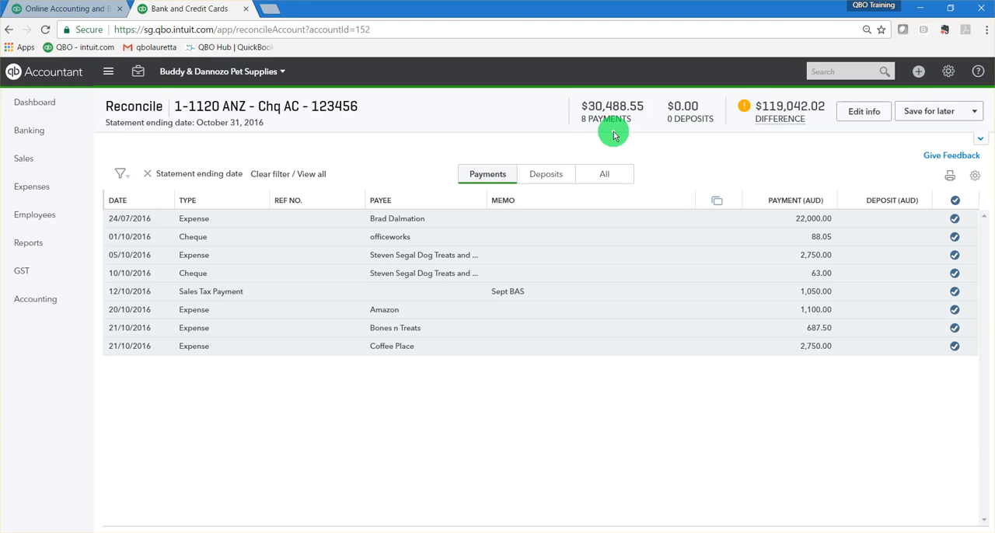
click(955, 202)
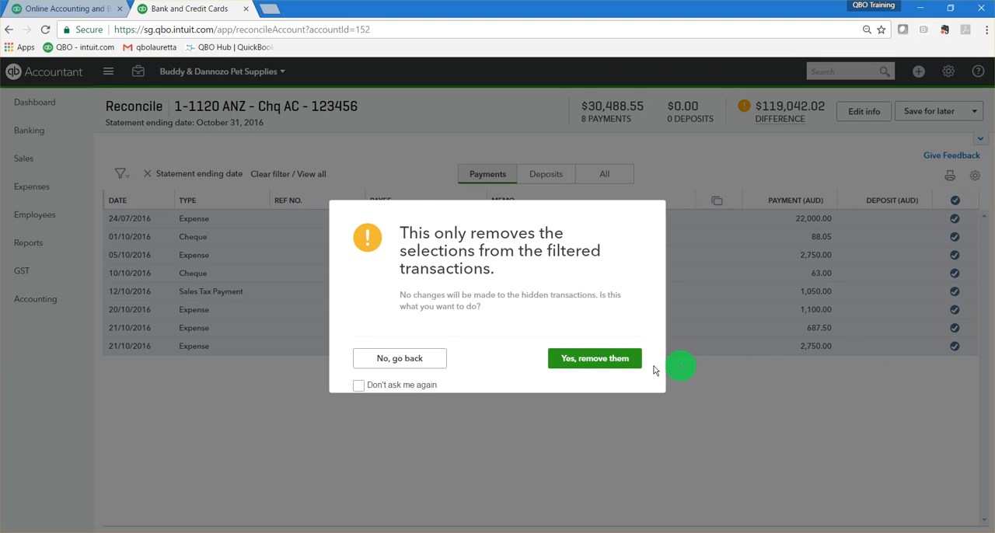
click(608, 360)
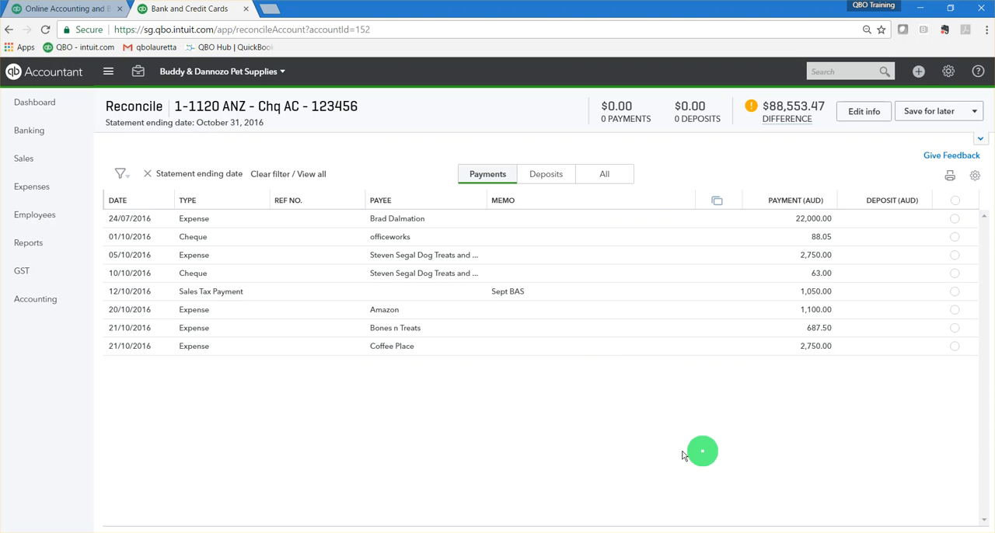
View only the deposits and return to the list of all transactions.
click(548, 176)
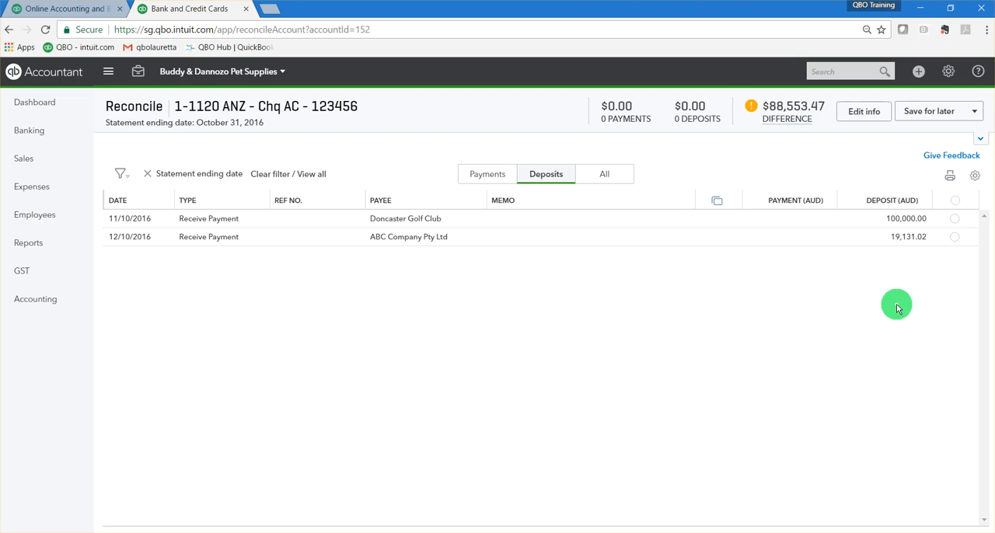
click(611, 173)
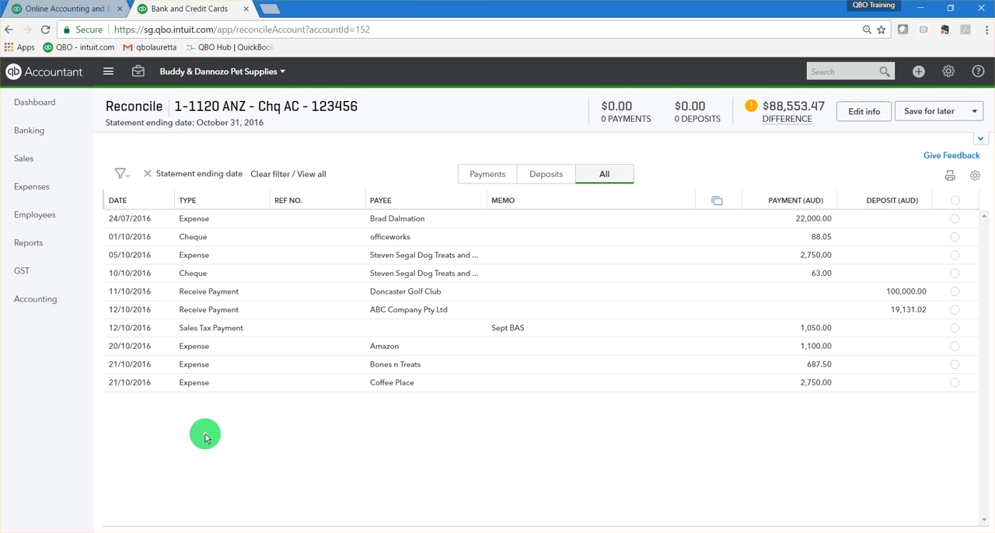
Hide and restore the Ref no. column, and turn the compact display density off and on again.
click(976, 178)
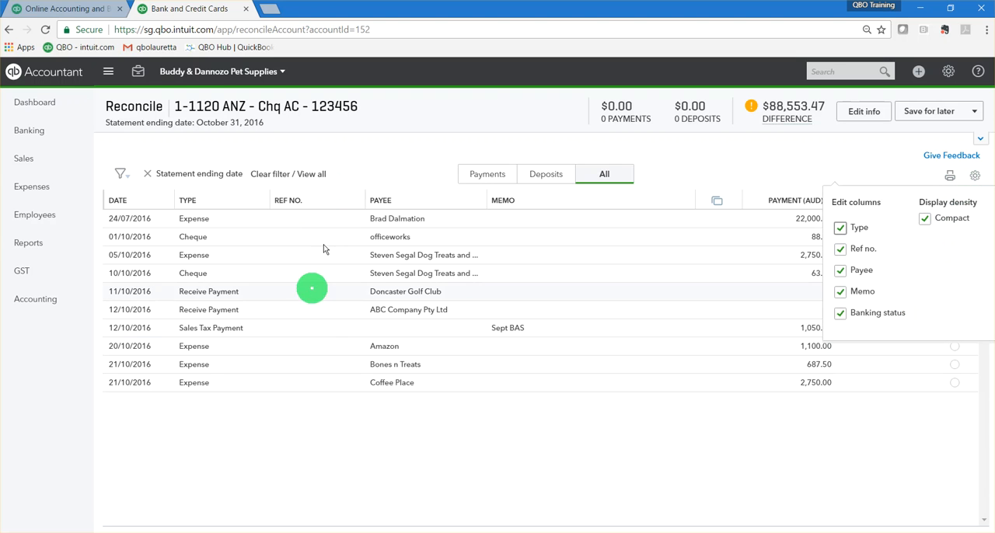
click(841, 250)
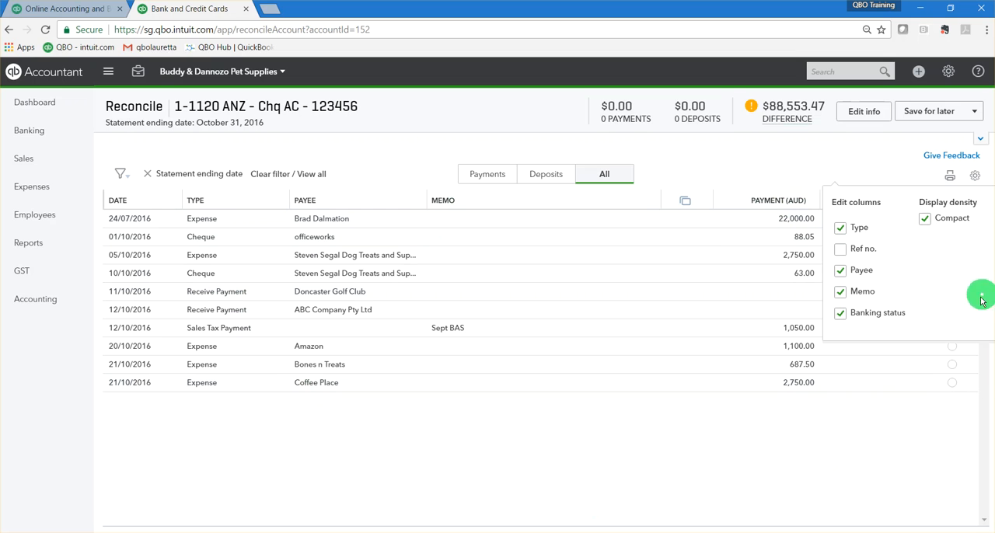
click(840, 250)
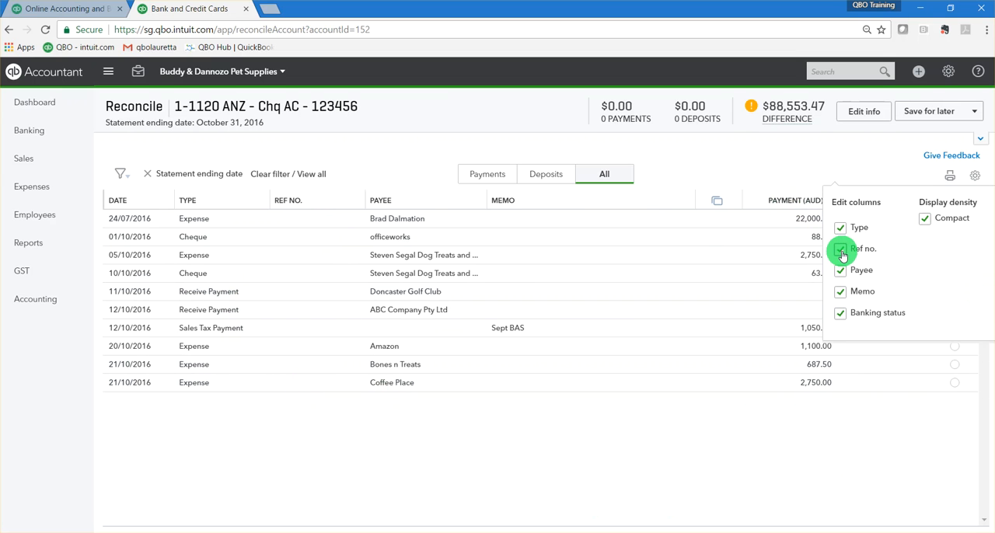
click(924, 221)
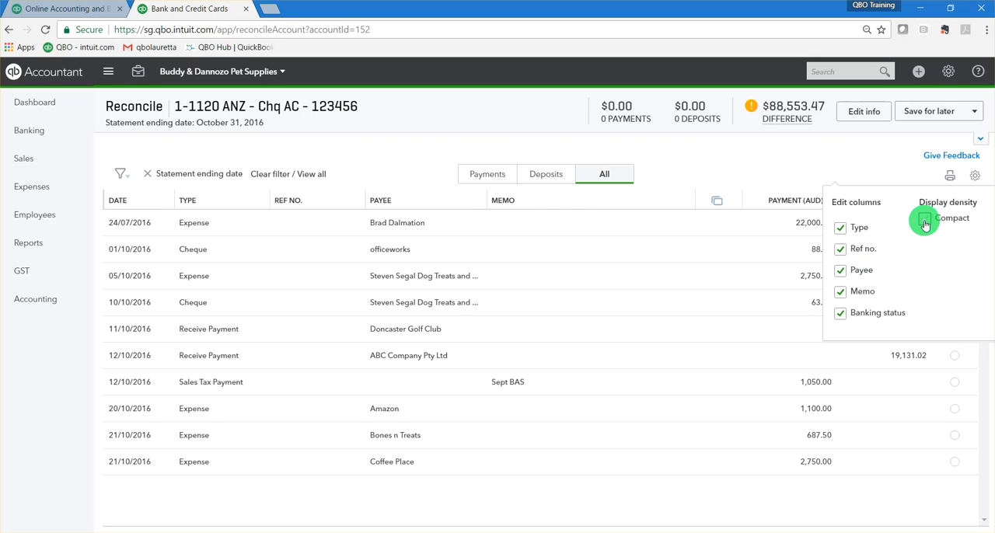
click(924, 221)
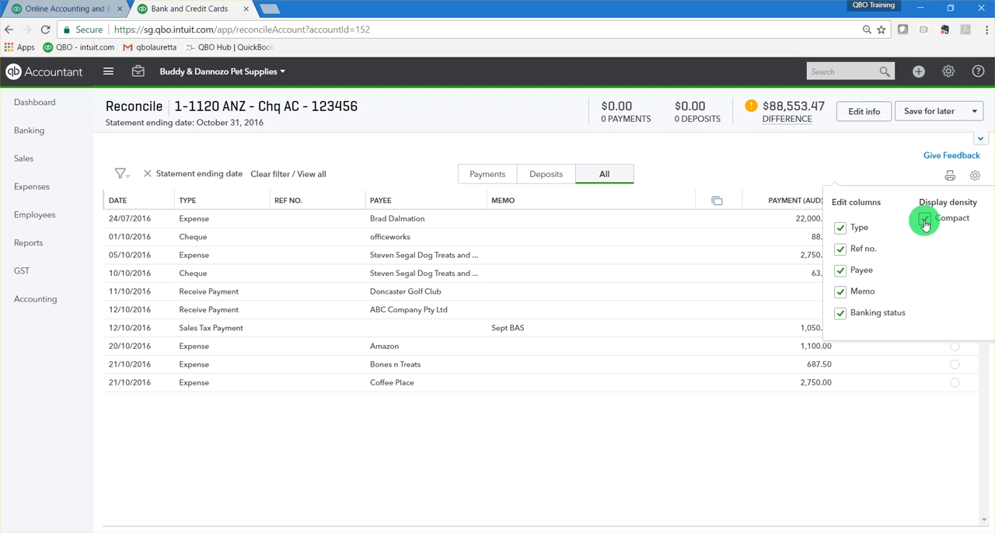
click(814, 471)
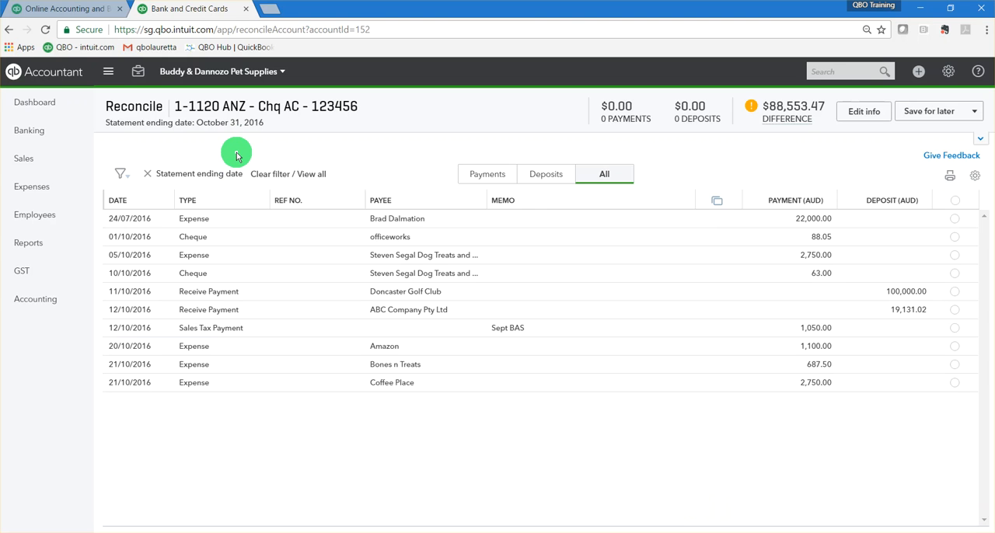
Check the statement's ending balance and date without changes, and mark all filtered transactions as cleared.
click(863, 111)
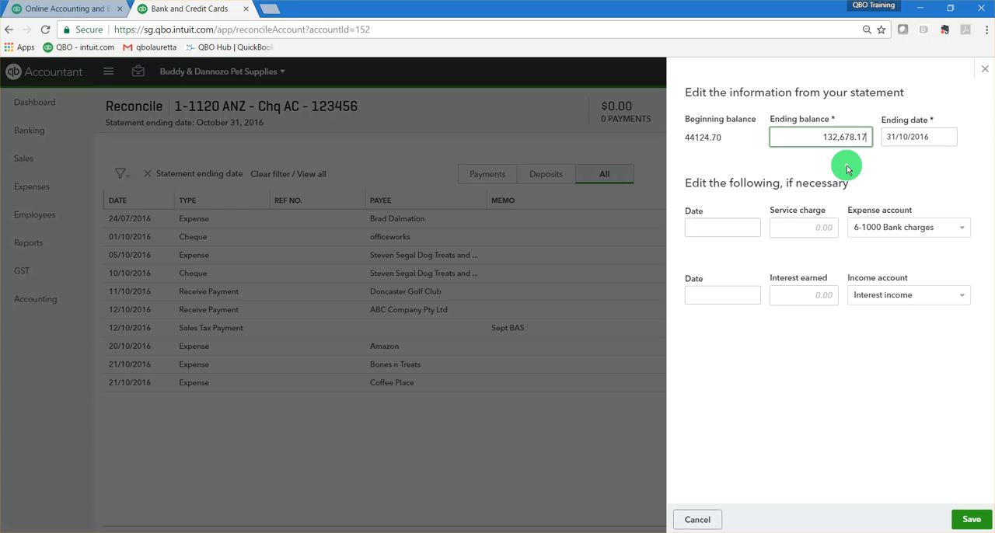
click(984, 72)
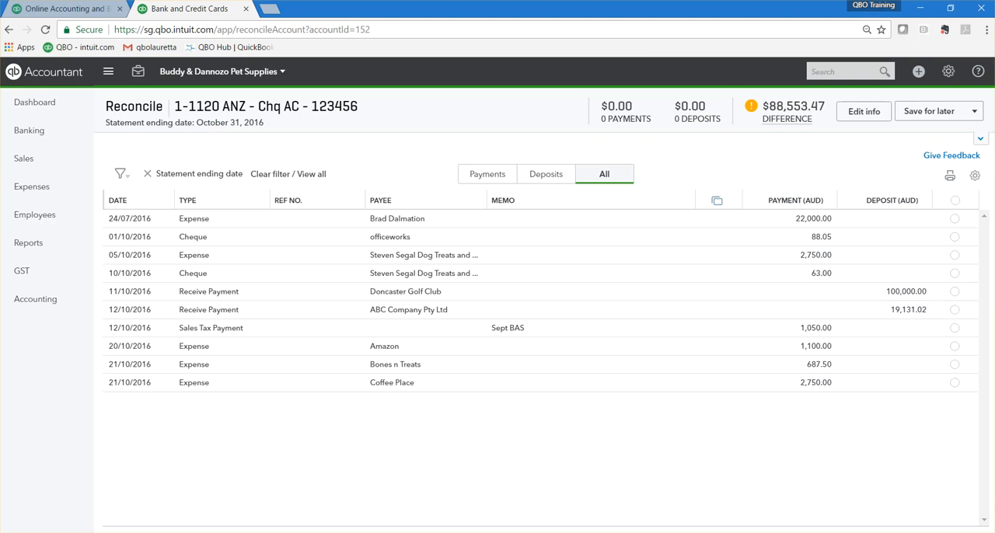
click(956, 202)
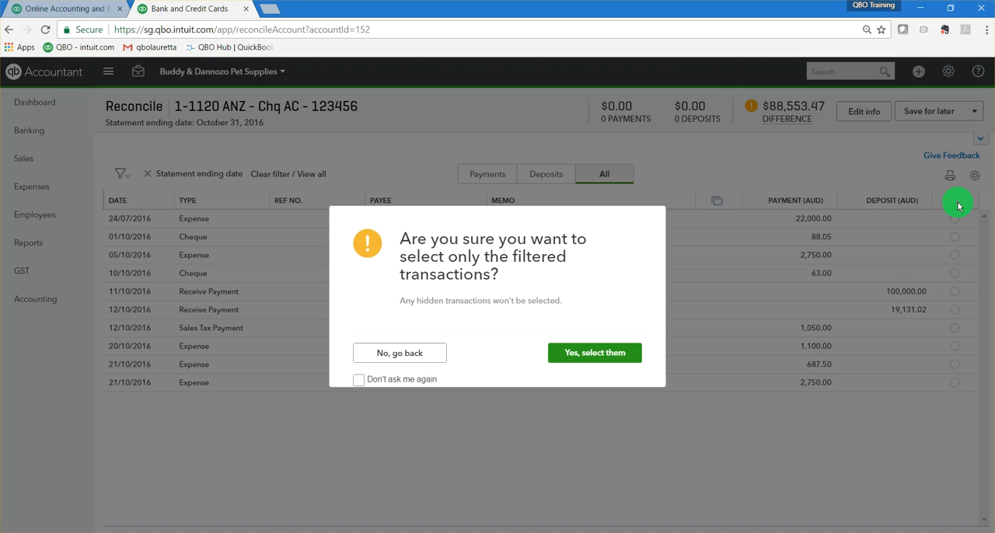
click(587, 363)
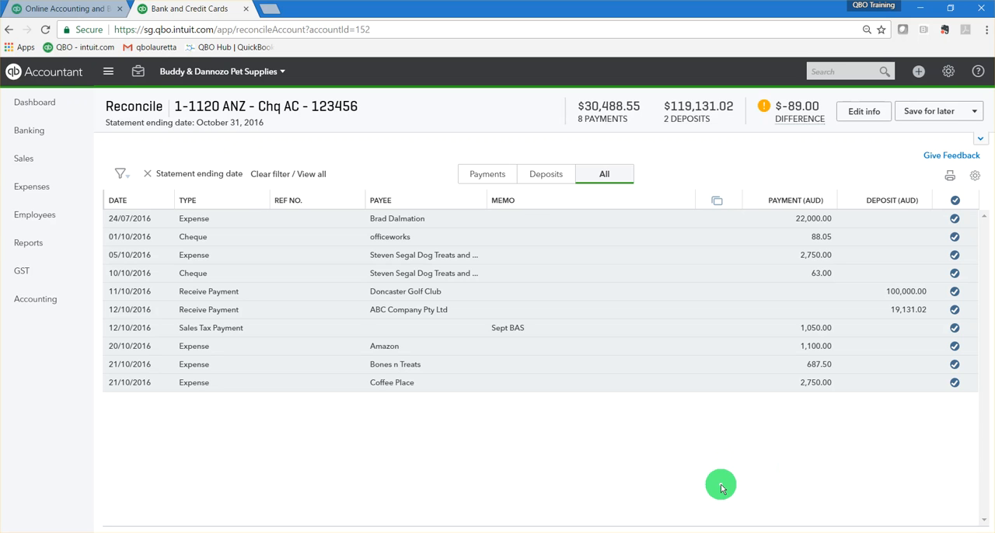
Review the selected payments and deposits separately, and sort the list by payment amount.
click(483, 176)
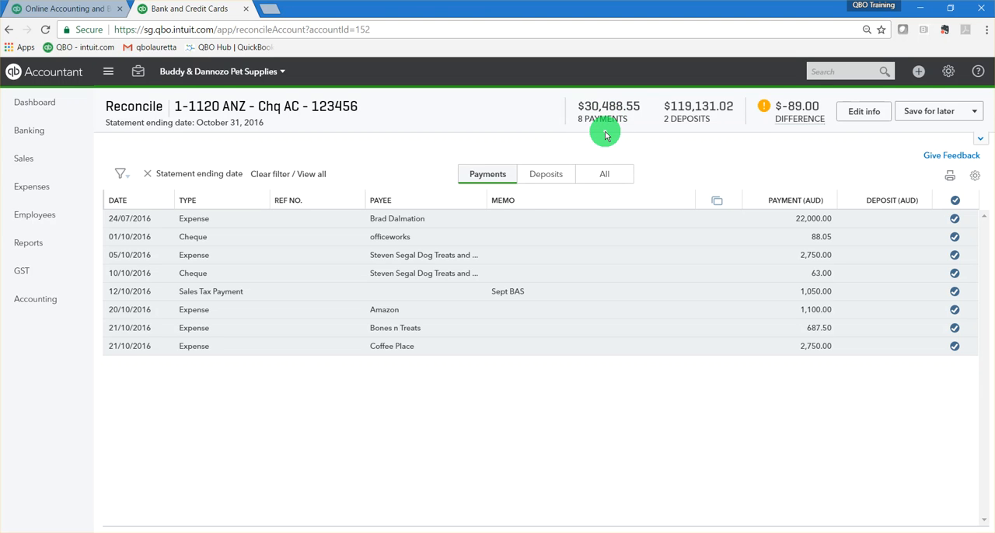
click(546, 175)
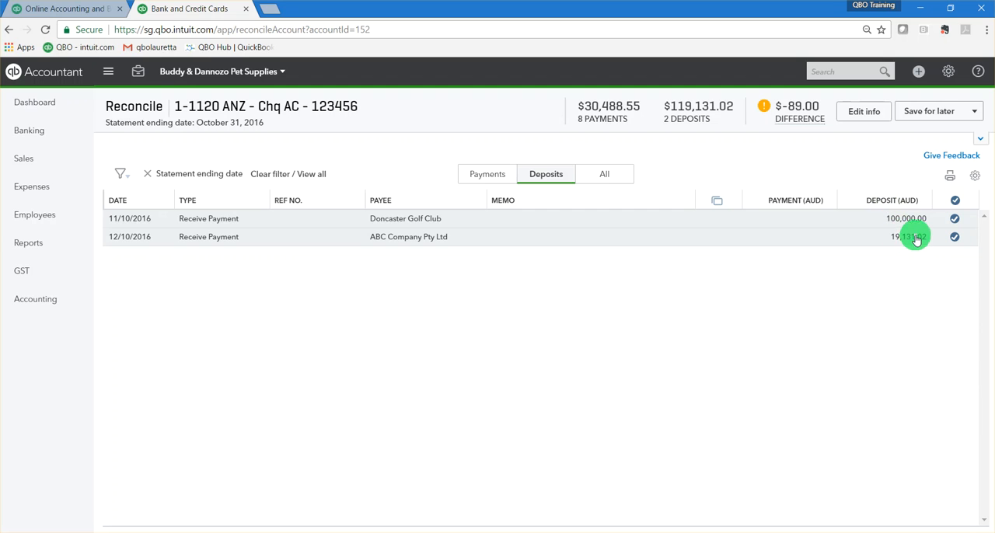
click(790, 201)
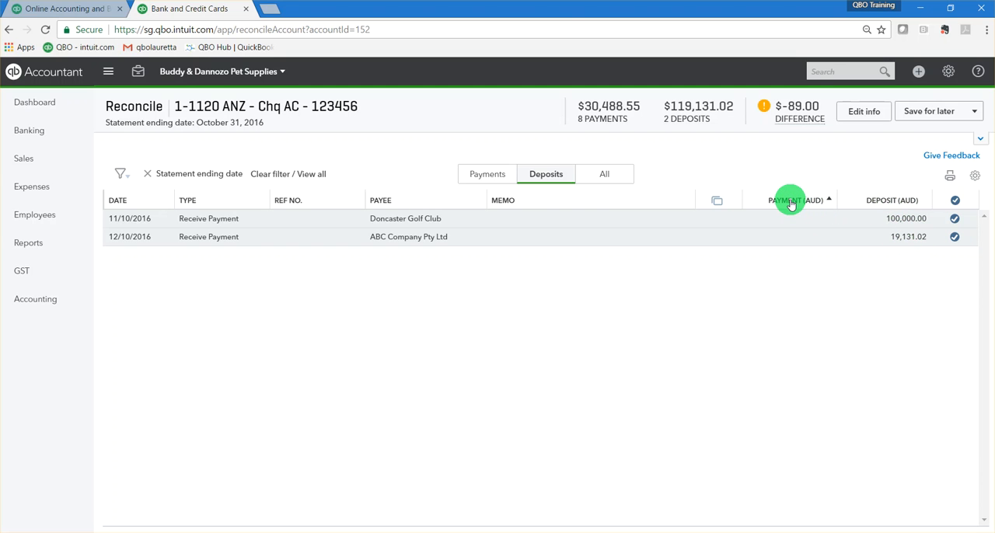
click(479, 172)
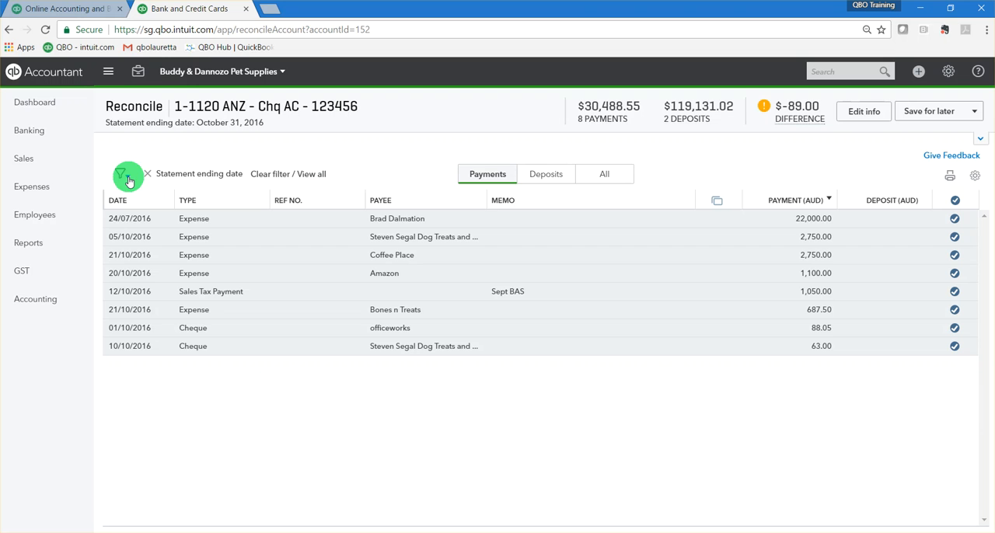
Run an advanced search of all transactions for an amount equal to 88.00.
click(860, 72)
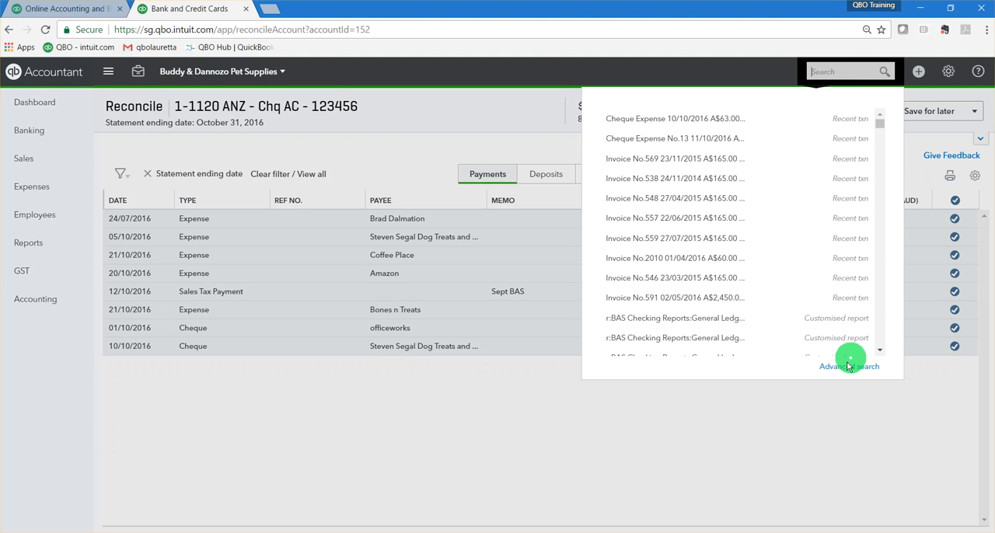
click(852, 364)
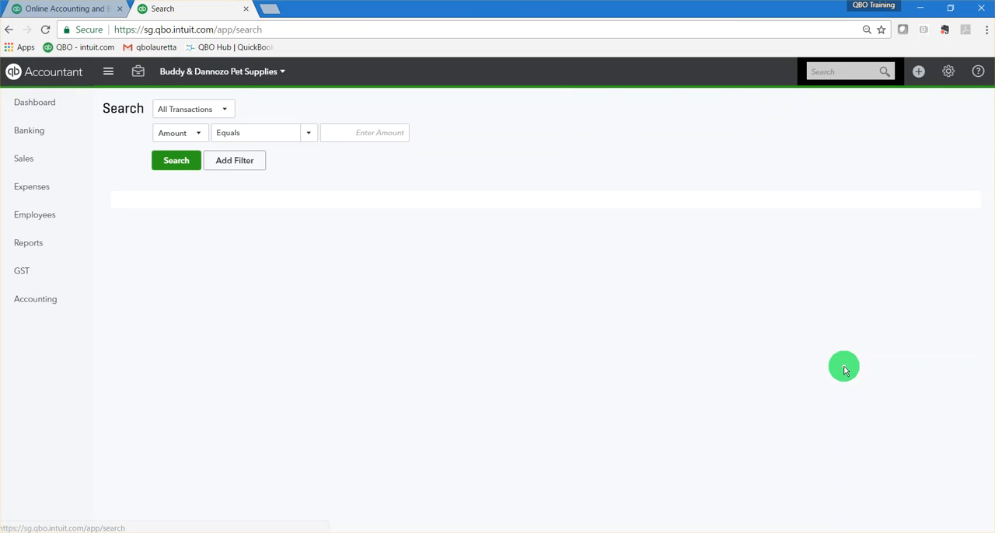
click(224, 110)
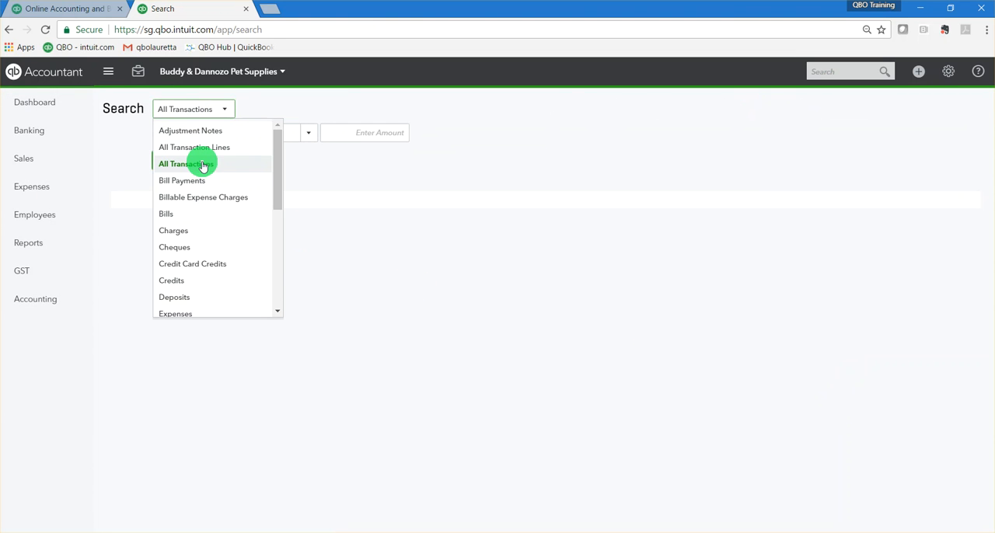
click(202, 165)
click(197, 136)
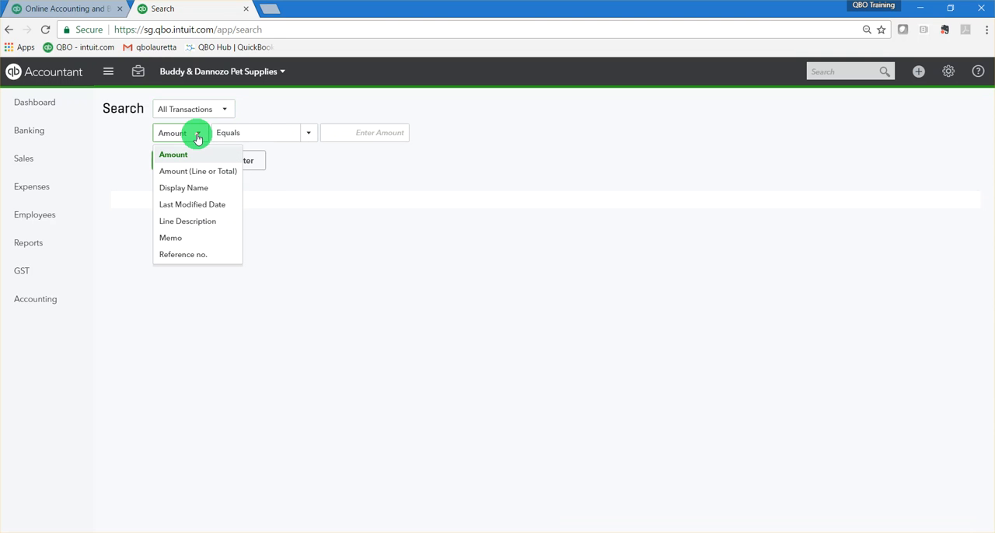
click(174, 154)
click(390, 133)
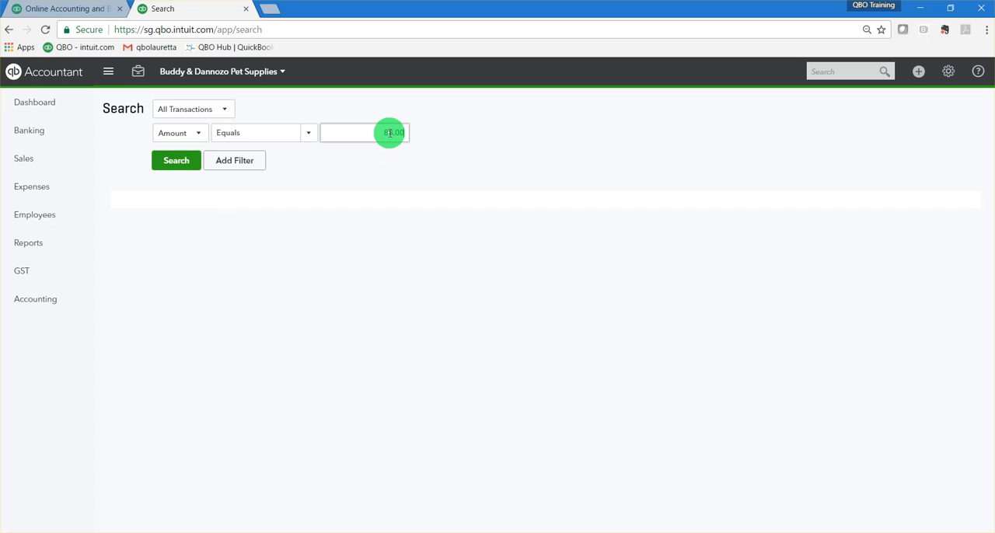
click(175, 161)
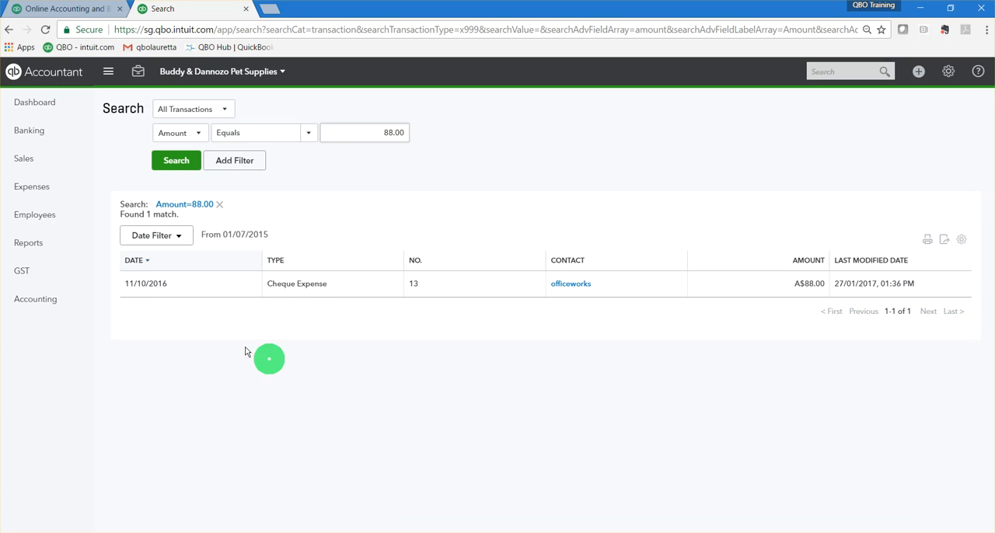
Change the bank account on the officeworks A$88.00 cheque dated 11/10/2016 to 1-1120 ANZ - Chq AC and save it.
click(570, 286)
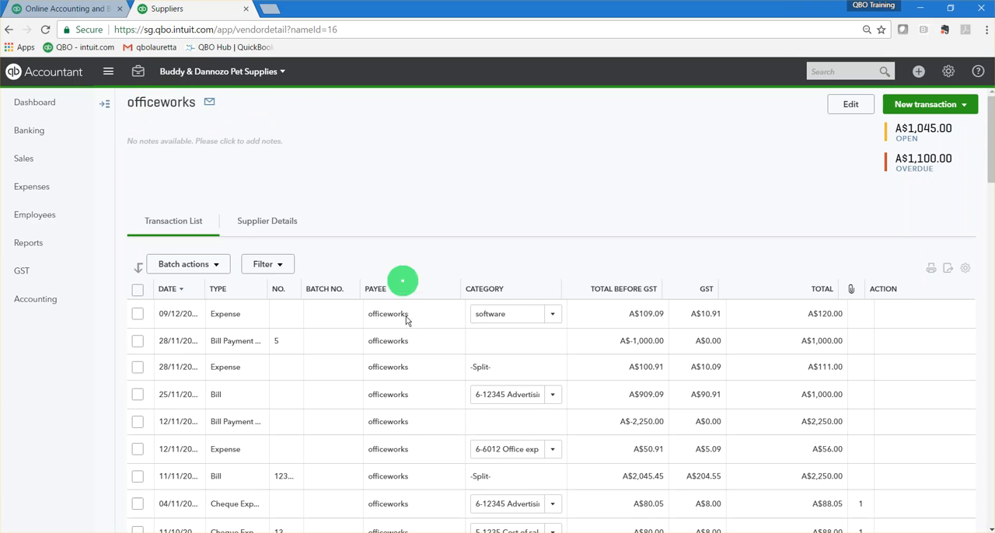
scroll(547, 379, down, 3)
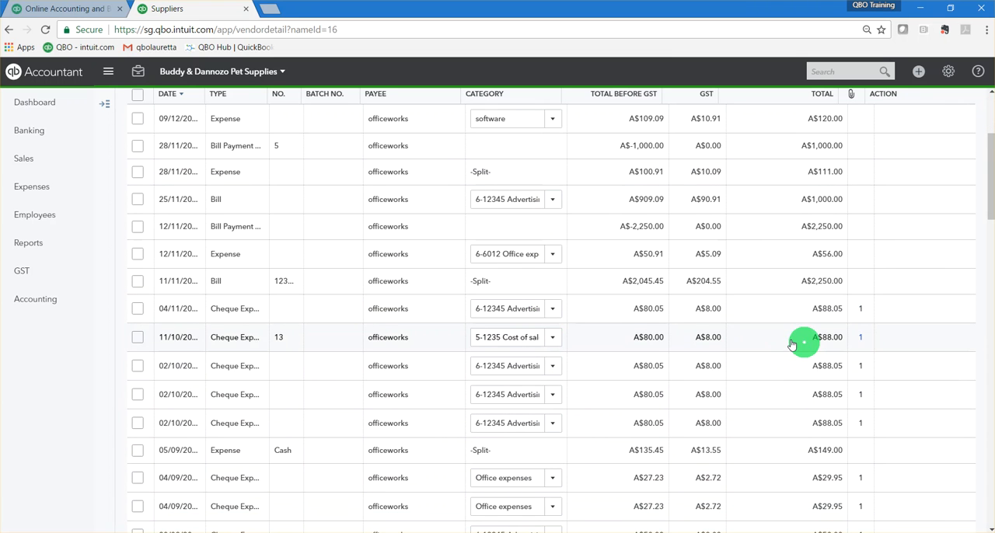
click(782, 343)
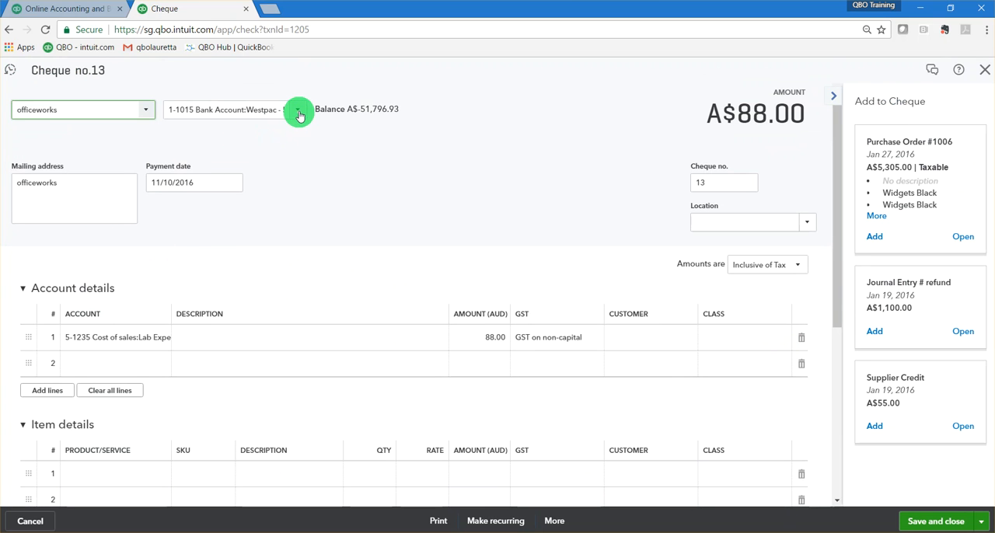
click(299, 115)
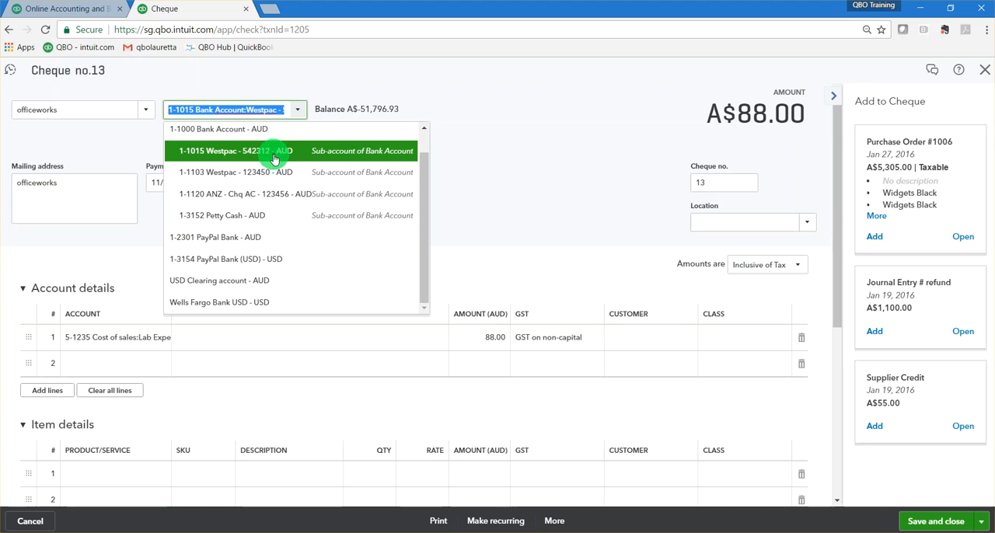
click(293, 194)
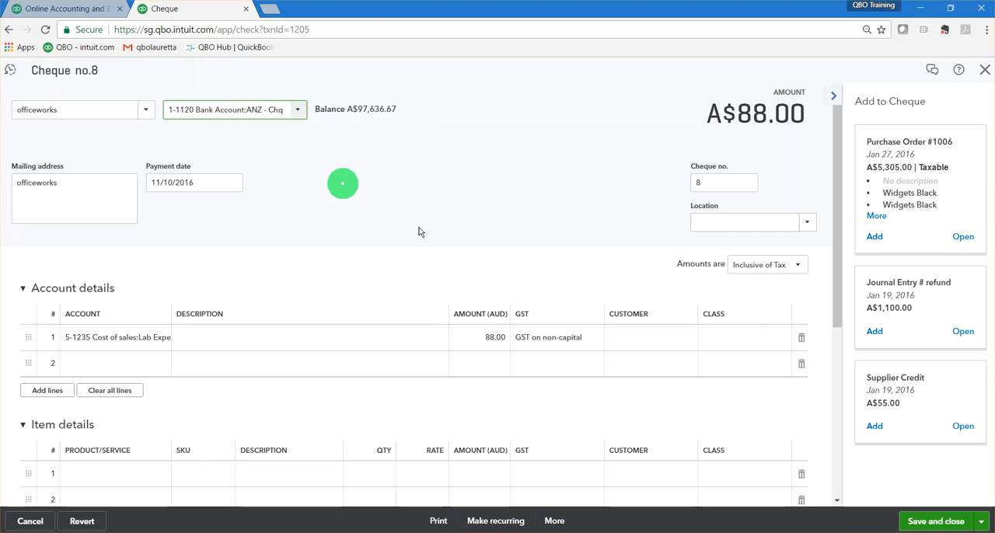
click(936, 522)
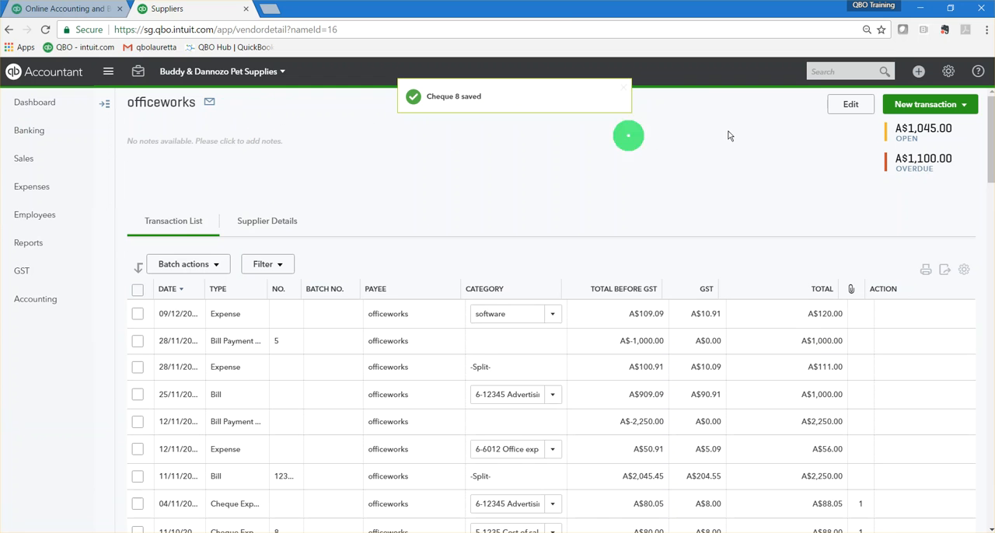
scroll(413, 366, down, 3)
scroll(410, 372, up, 3)
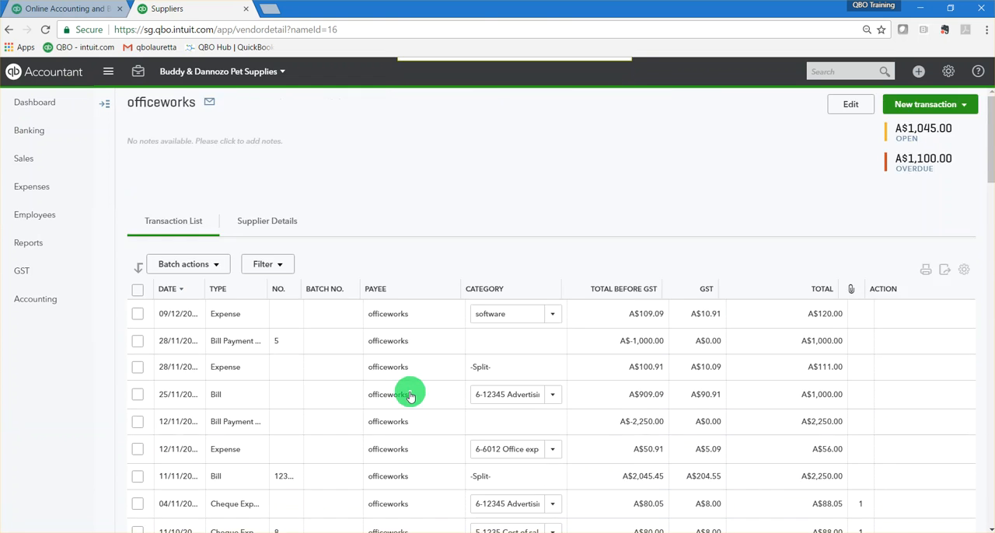
Resume reconciling the 1-1120 ANZ - Chq AC account and mark the 88.00 officeworks cheque as cleared.
click(948, 75)
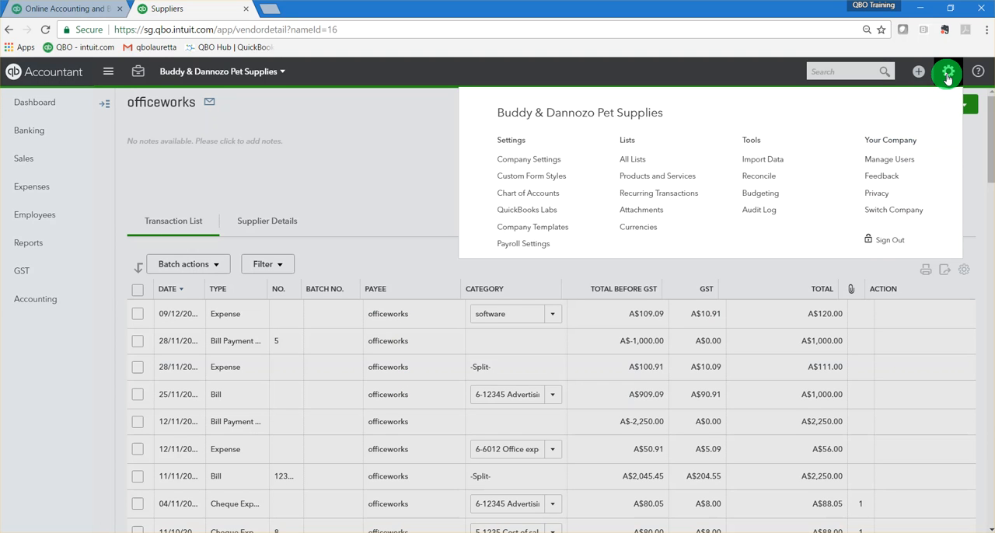
click(778, 180)
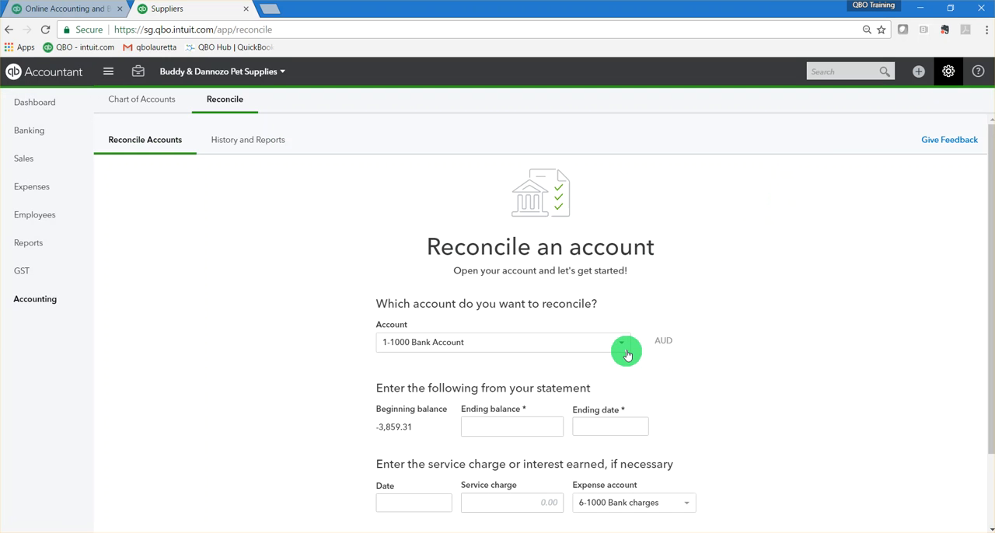
click(624, 348)
click(573, 418)
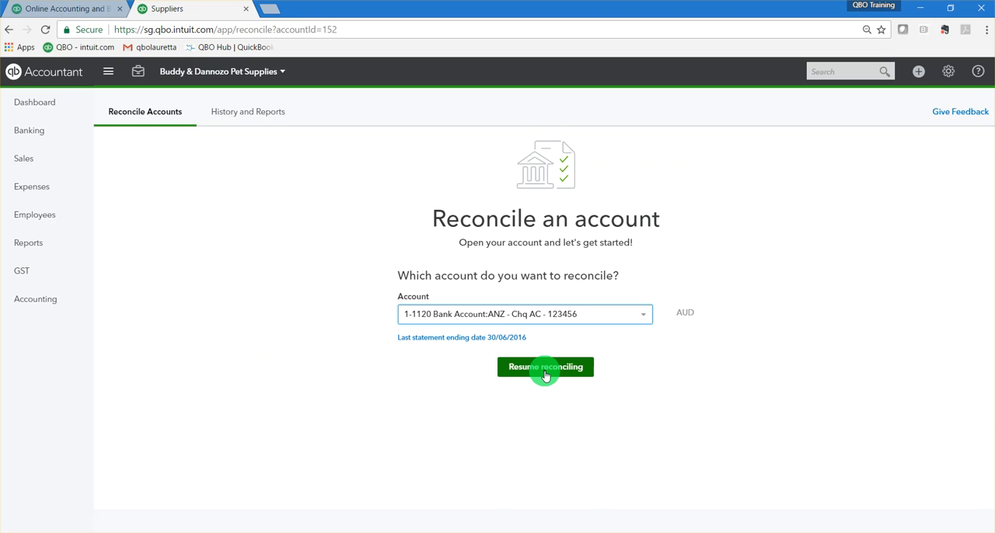
click(545, 371)
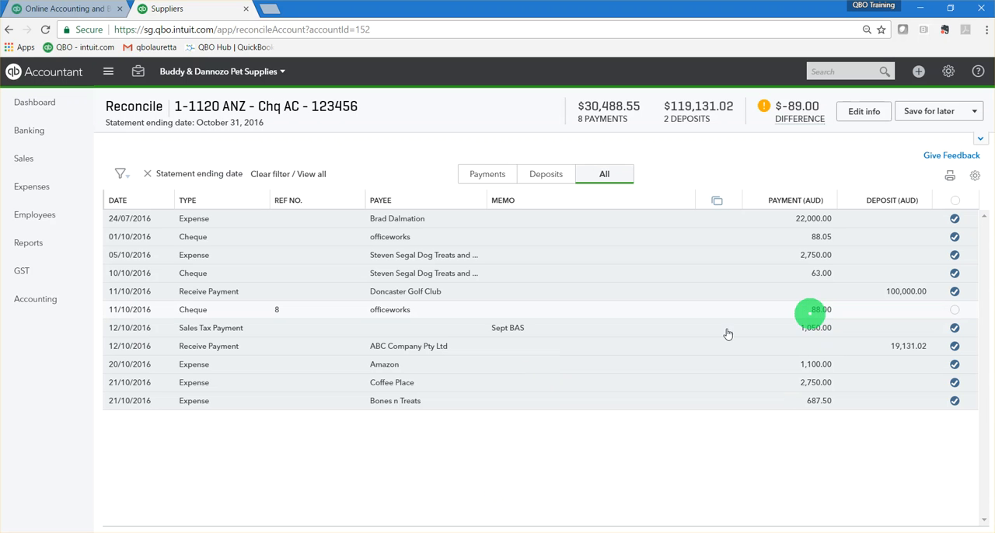
click(955, 311)
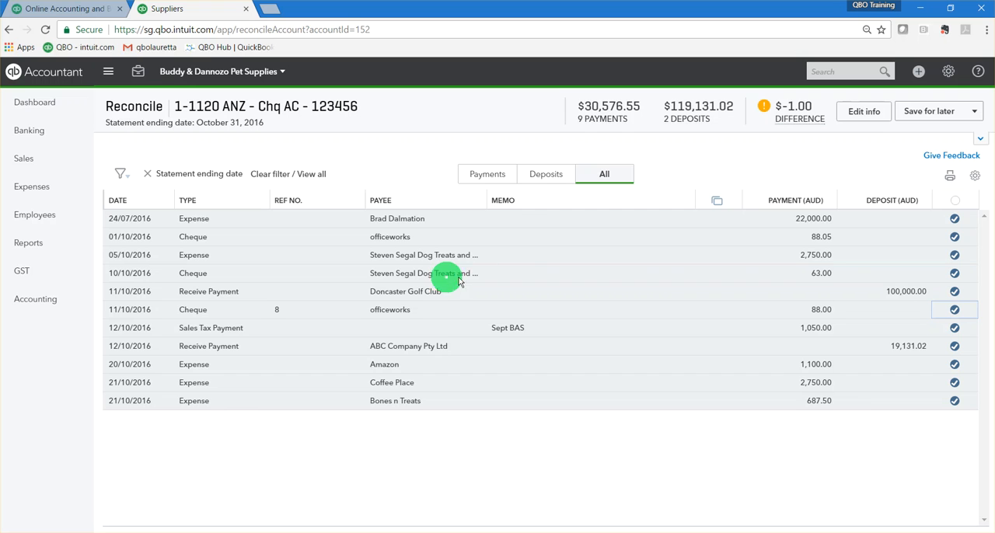
Change the Materials - COS line amount on the dog treats supplier's 10/10/2016 cheque to 64.00 and save the cheque.
click(821, 273)
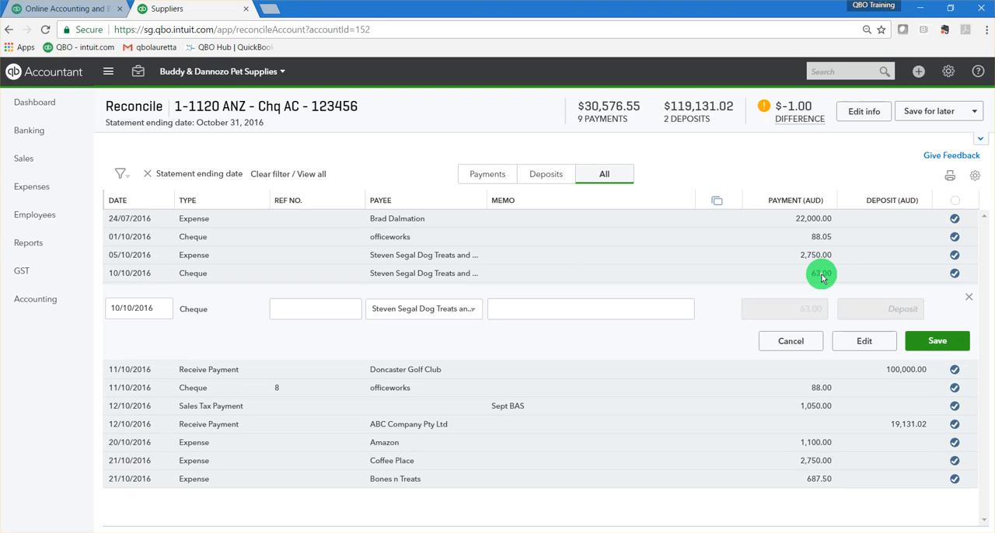
click(863, 348)
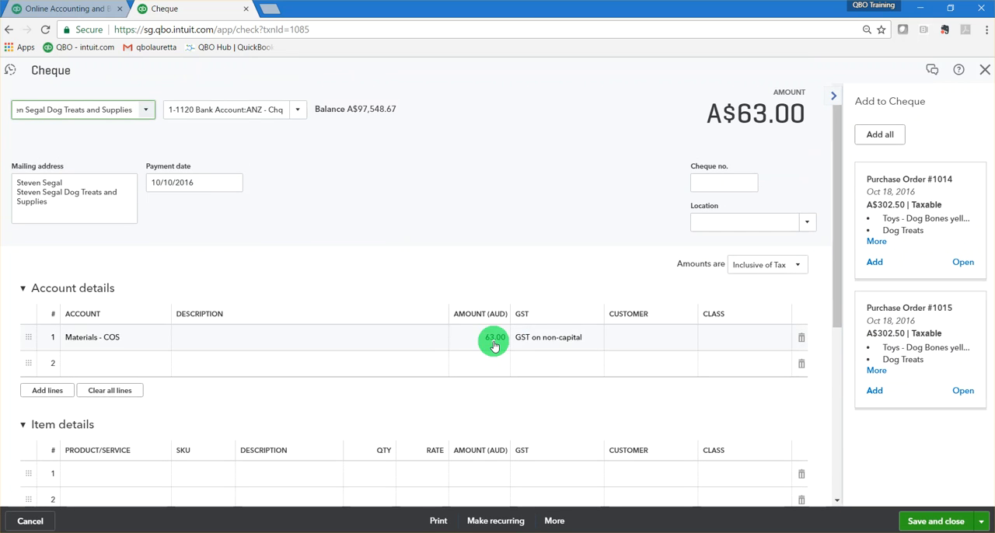
click(494, 338)
click(495, 338)
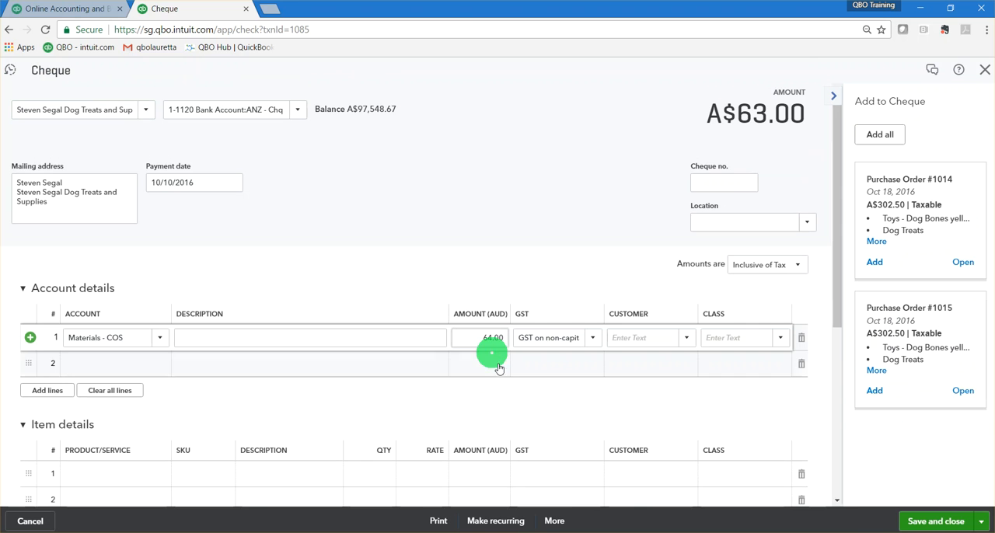
click(924, 523)
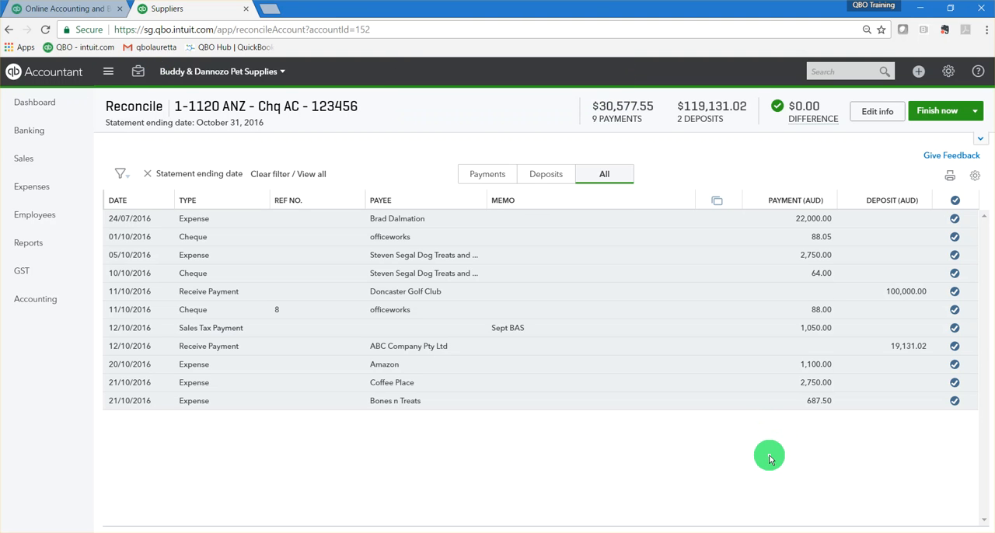
Finish the 1-1120 ANZ - Chq AC reconciliation for the October 31, 2016 statement without viewing the report.
mouse_move(796, 137)
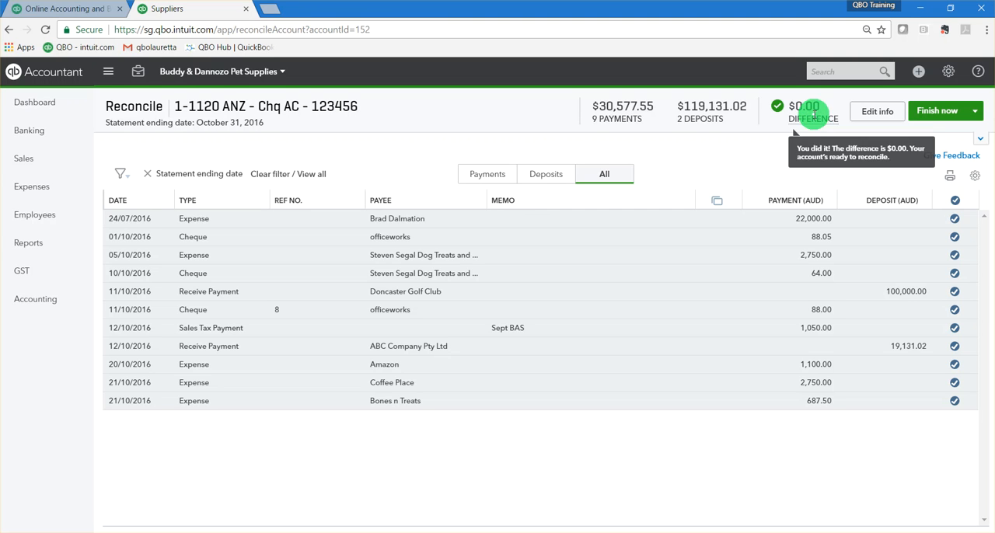
click(942, 115)
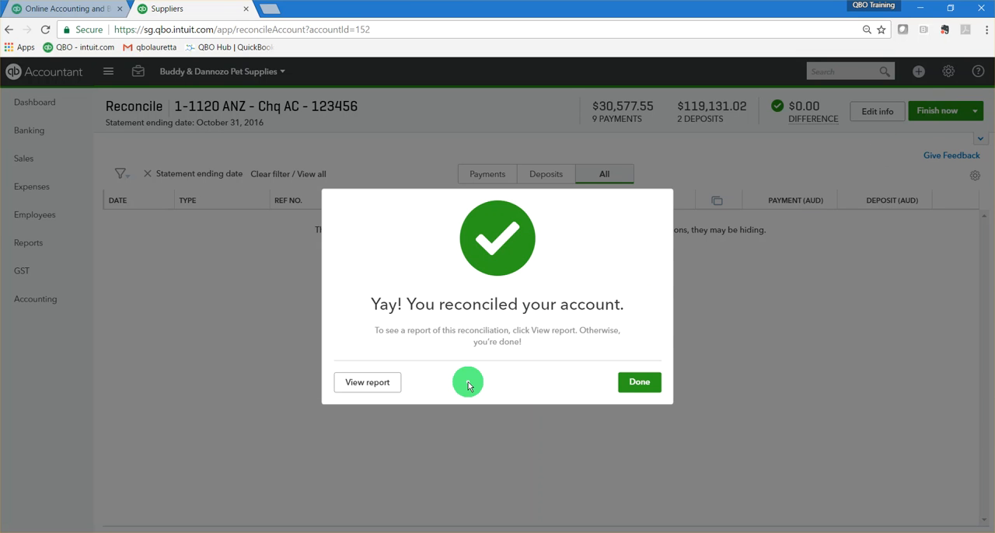
click(639, 382)
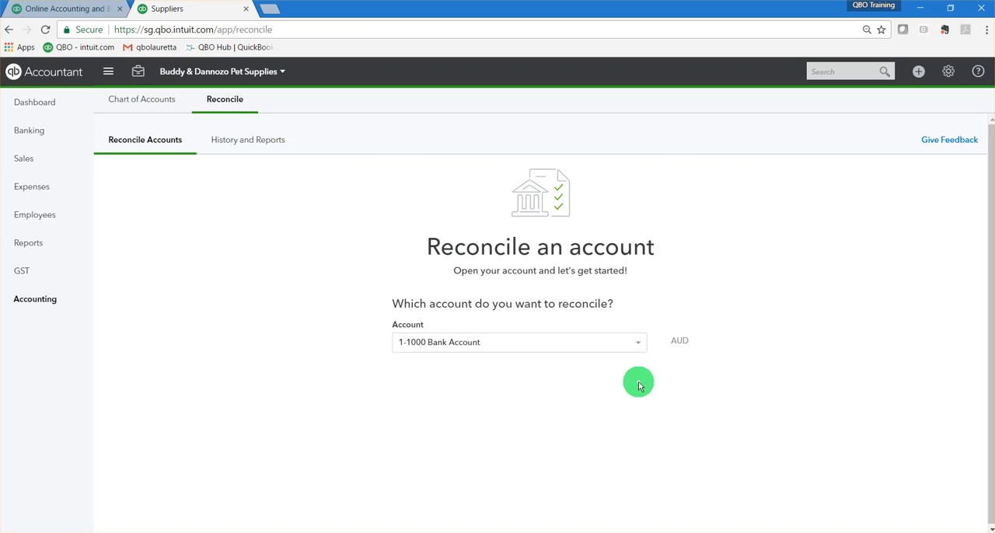
Open the reconciliation history of the 1-1120 ANZ - Chq AC account and review the report for the statement ending 31/10/2016.
click(247, 144)
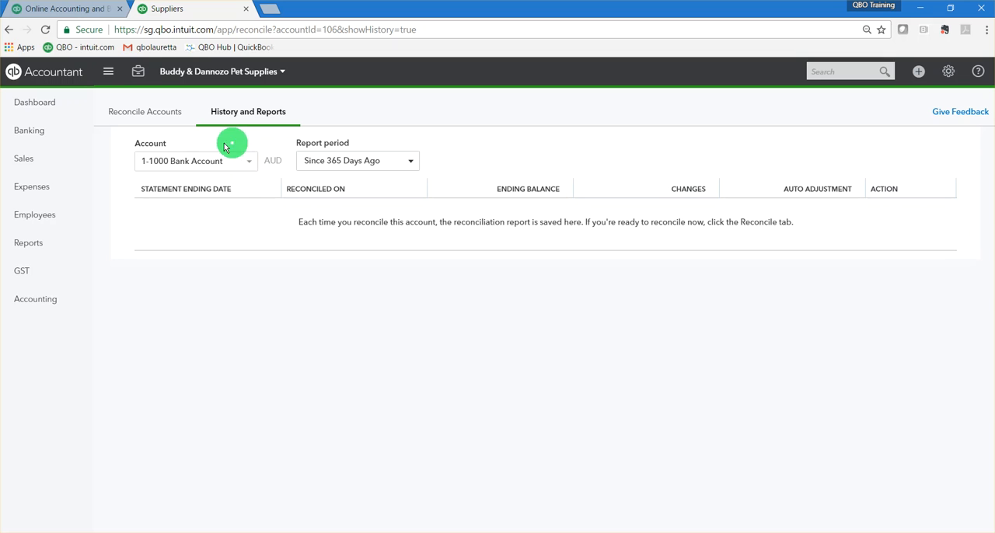
click(241, 162)
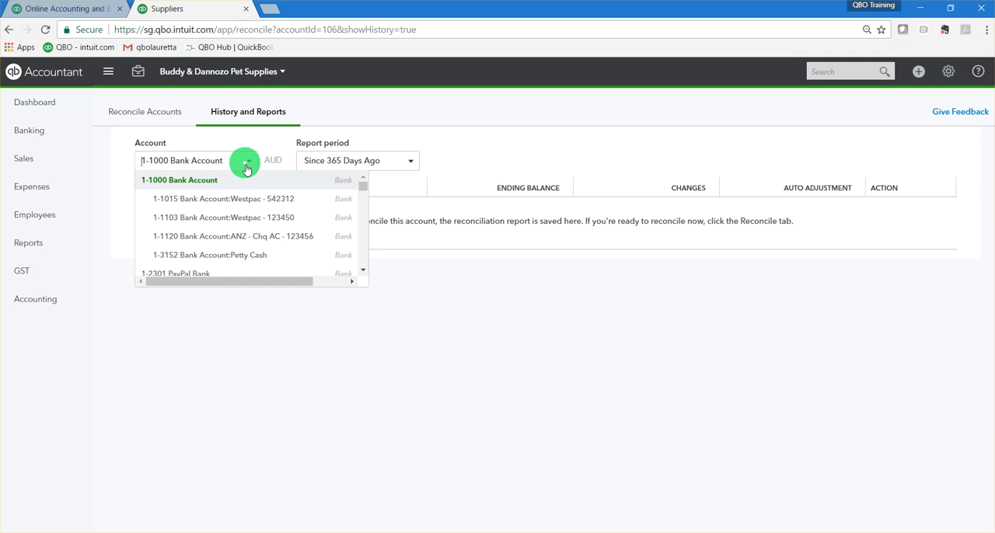
click(259, 240)
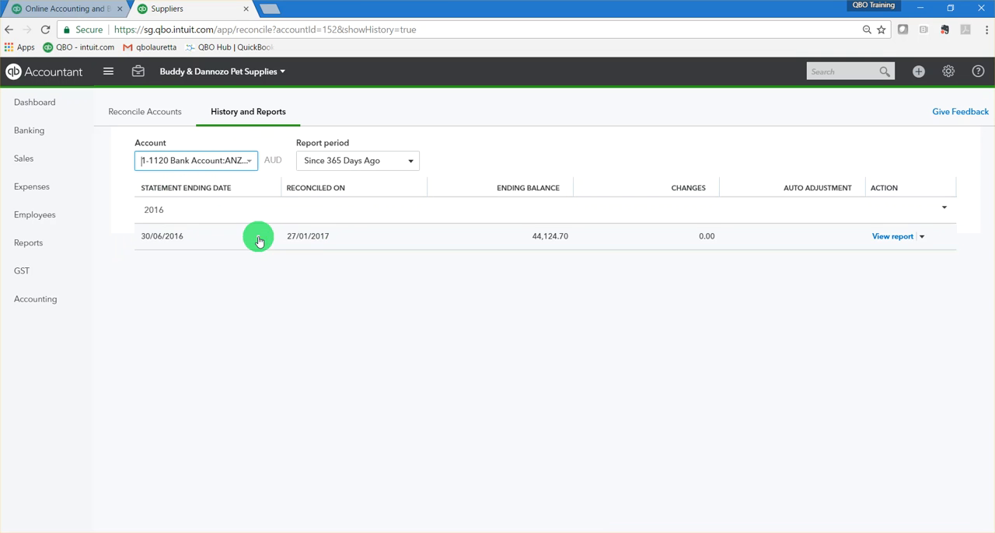
click(904, 243)
scroll(635, 435, down, 2)
scroll(635, 453, down, 7)
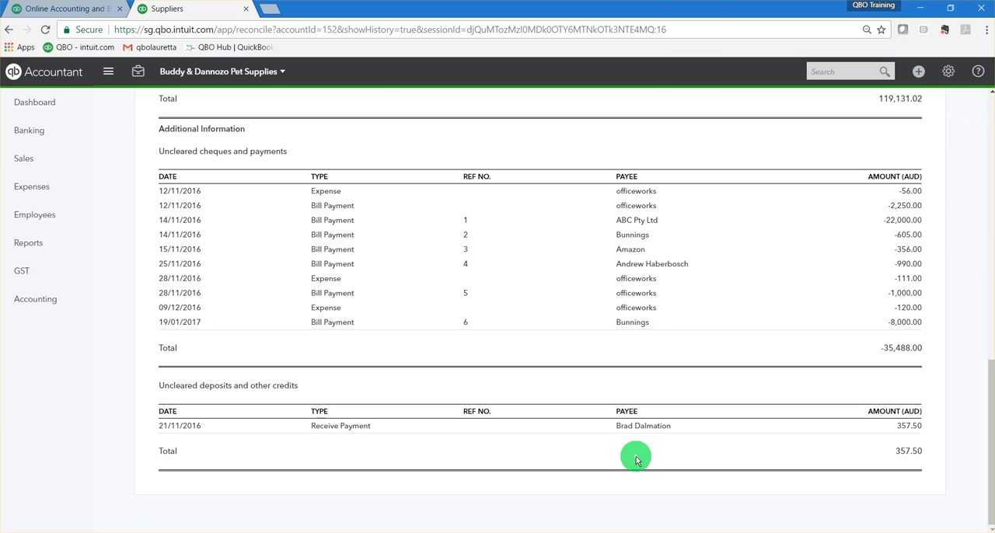
scroll(636, 459, up, 10)
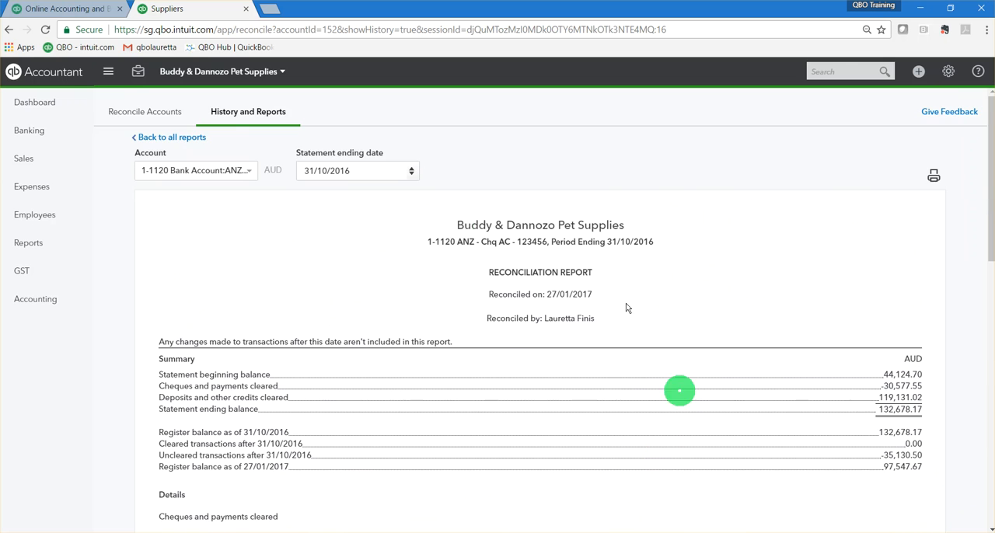
Return to the reconciliation setup and review the statement fields and bank accounts available for reconciling, keeping 1-1120 ANZ - Chq AC selected.
click(129, 104)
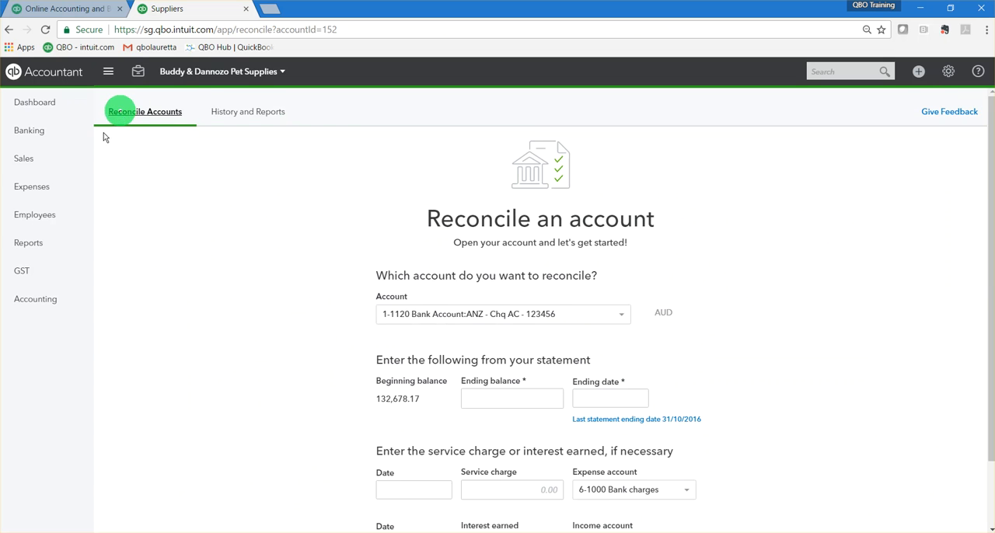
scroll(675, 374, down, 1)
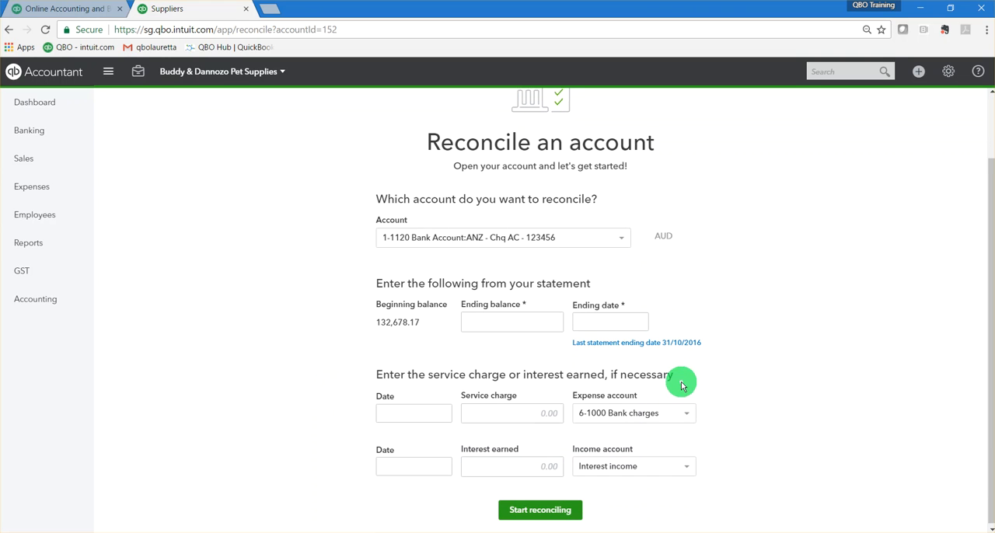
click(618, 235)
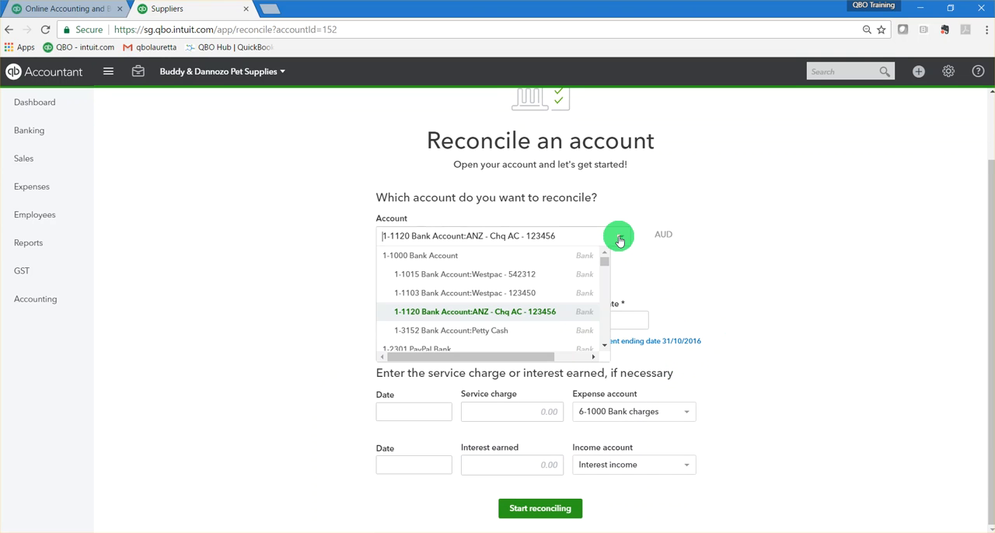
click(526, 321)
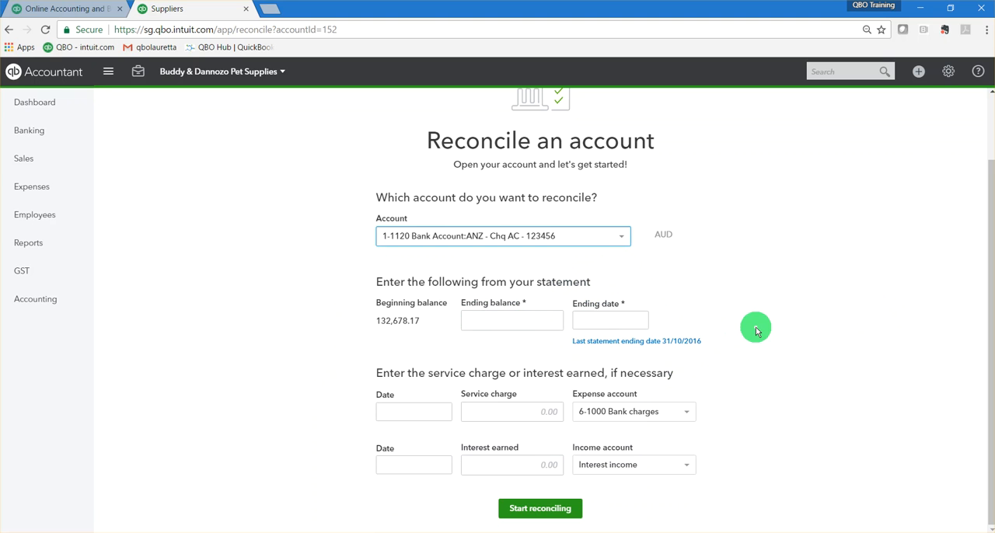
scroll(752, 338, up, 1)
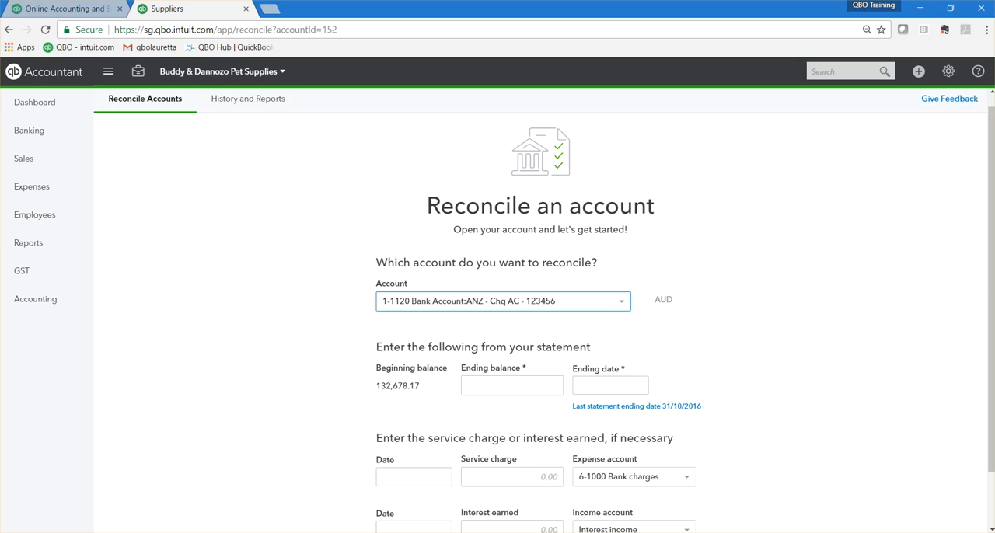